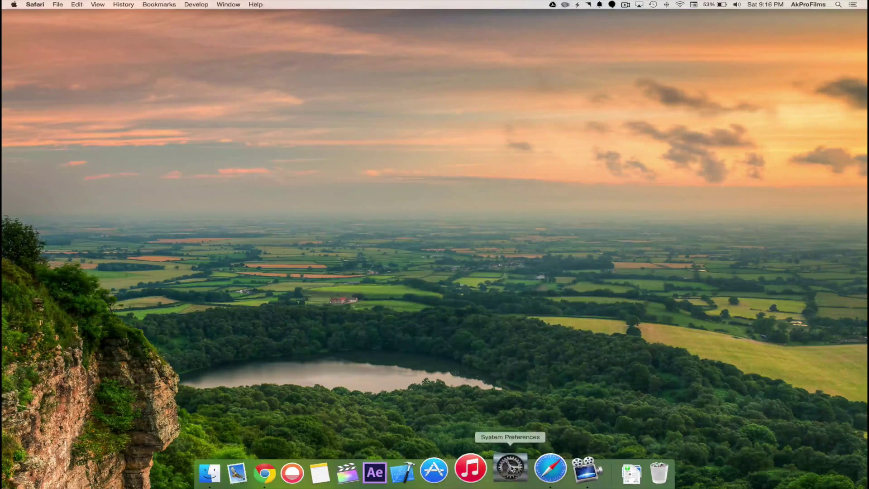
# - Assign Mission Control to the bottom-left hot corner, test it, and confirm with OK
pyautogui.click(511, 467)
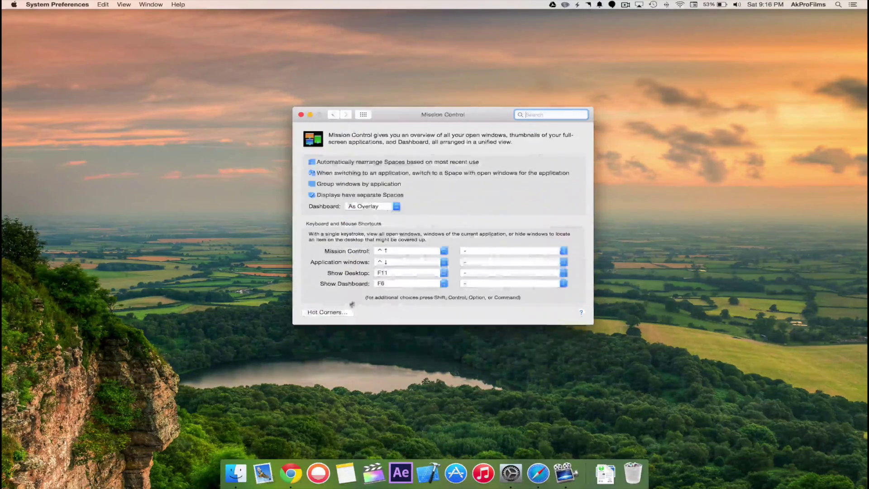
pyautogui.click(326, 312)
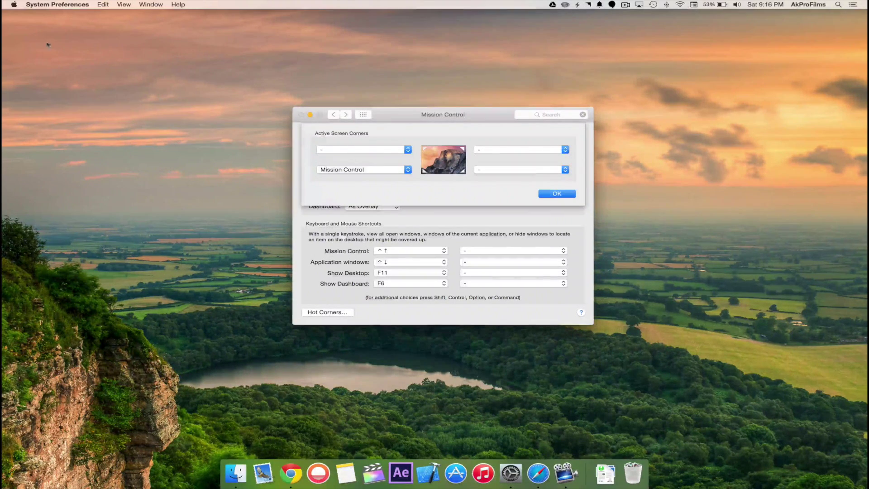
pyautogui.click(376, 171)
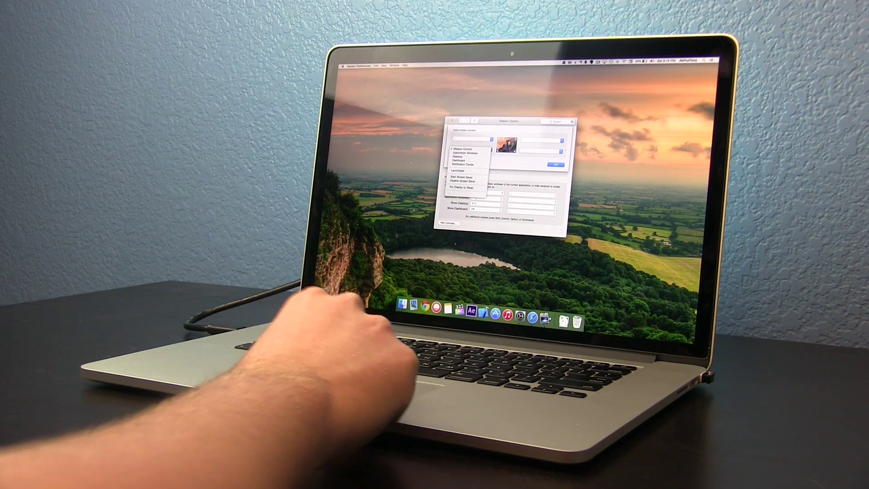
pyautogui.click(459, 149)
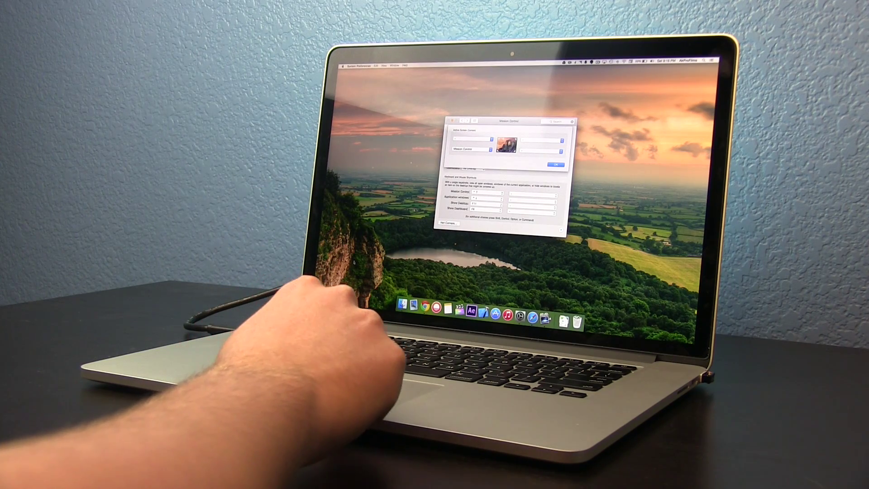
pyautogui.moveTo(313, 312)
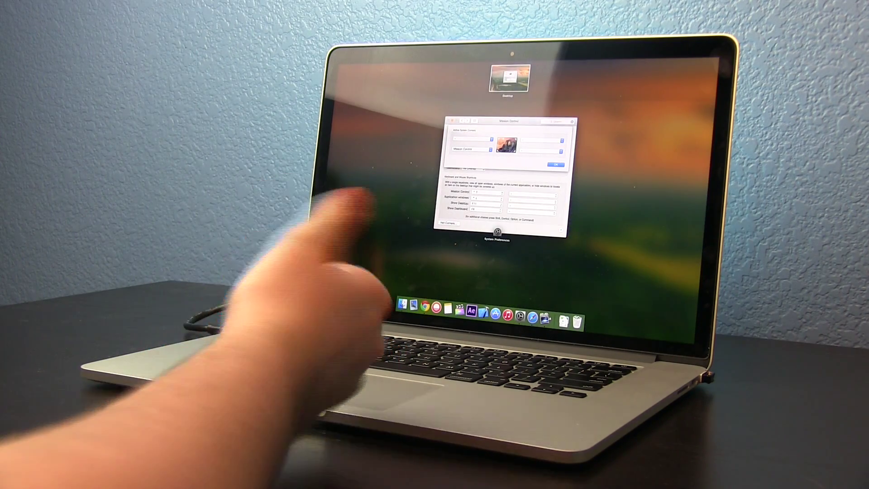
pyautogui.press('Escape')
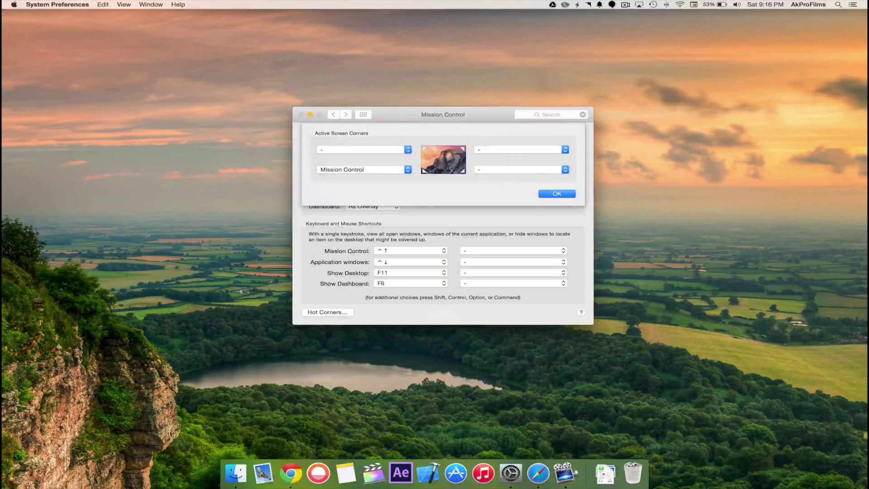
pyautogui.click(567, 193)
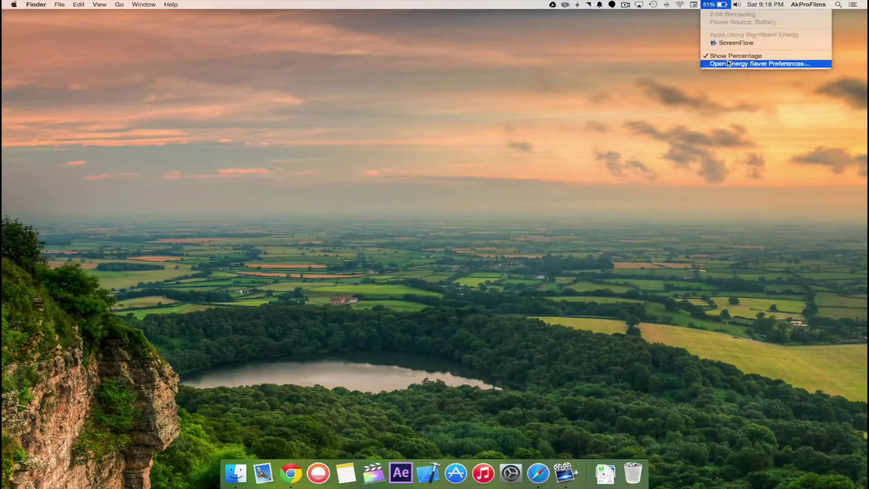
pyautogui.click(729, 62)
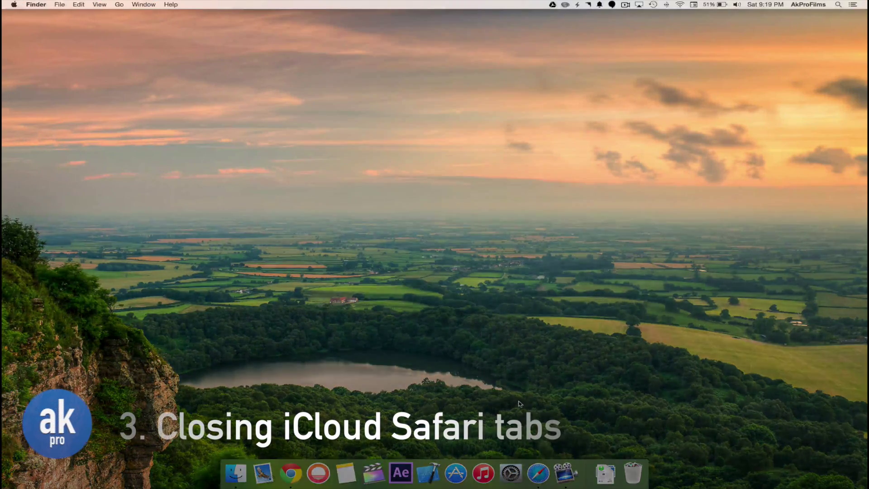
# - Close the iPhone's Apple and ESPN iCloud tabs from Safari's all-tabs overview
pyautogui.click(537, 472)
pyautogui.press('super+shift+backslash')
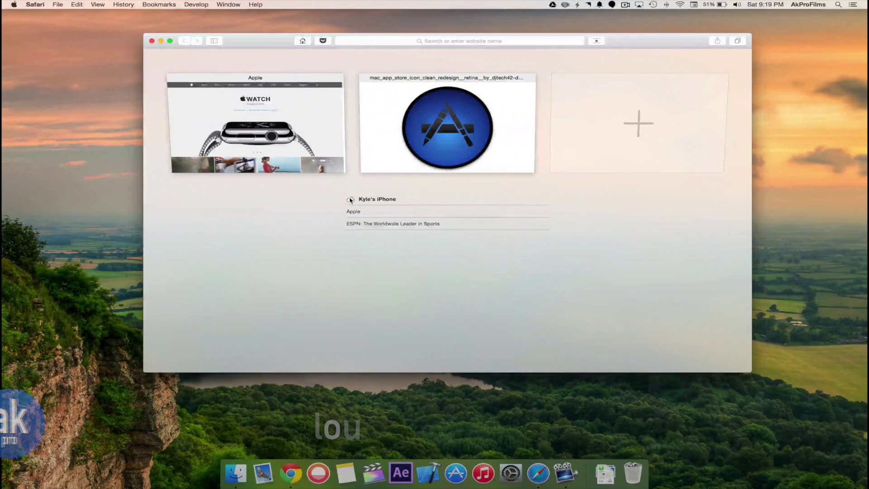
pyautogui.moveTo(375, 214)
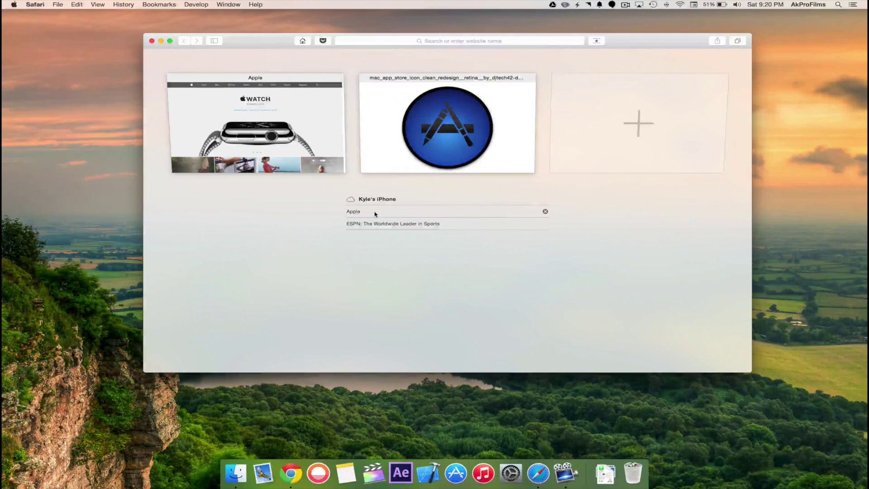
pyautogui.click(545, 211)
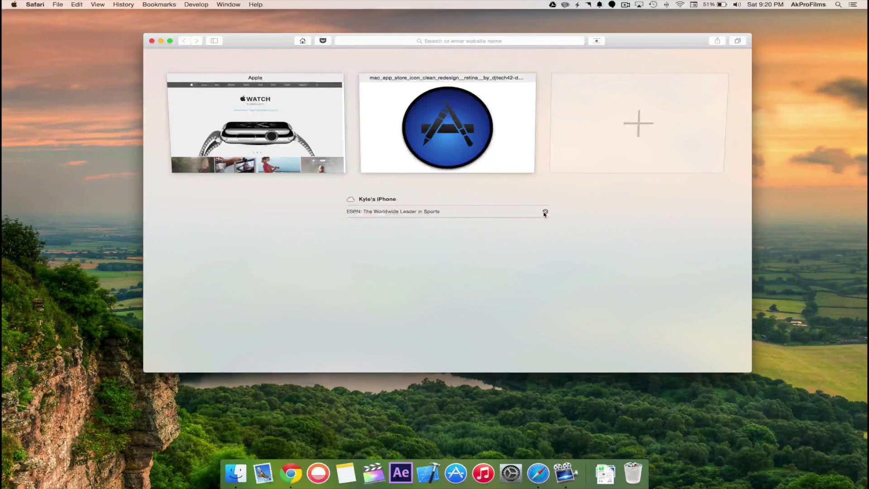
pyautogui.click(545, 212)
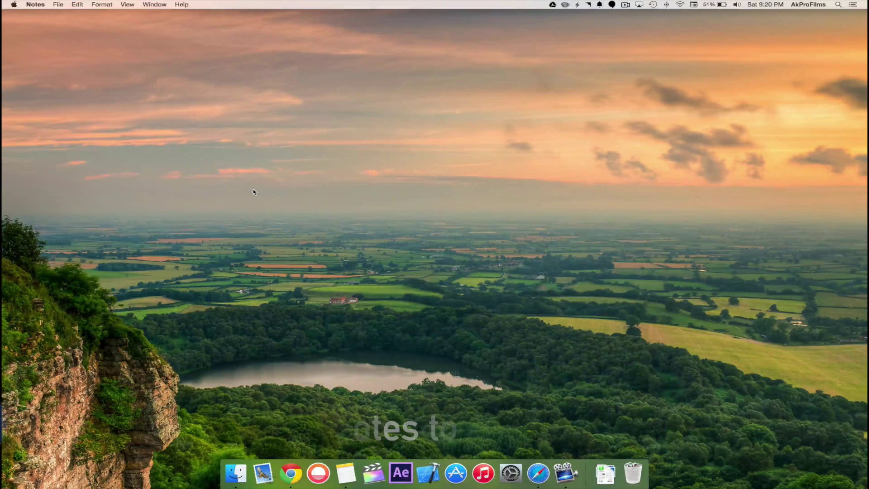
# - Add a new '-' line below '-buy fruit' in the Shopping List note
pyautogui.click(345, 473)
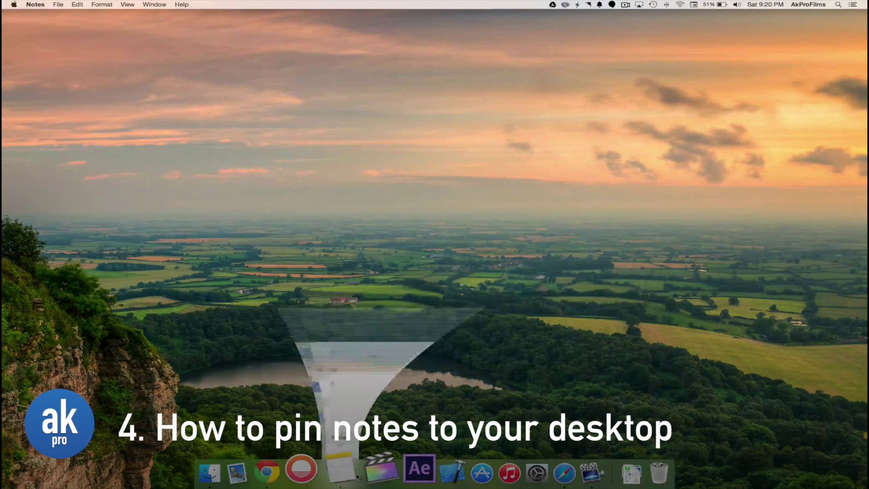
pyautogui.click(369, 91)
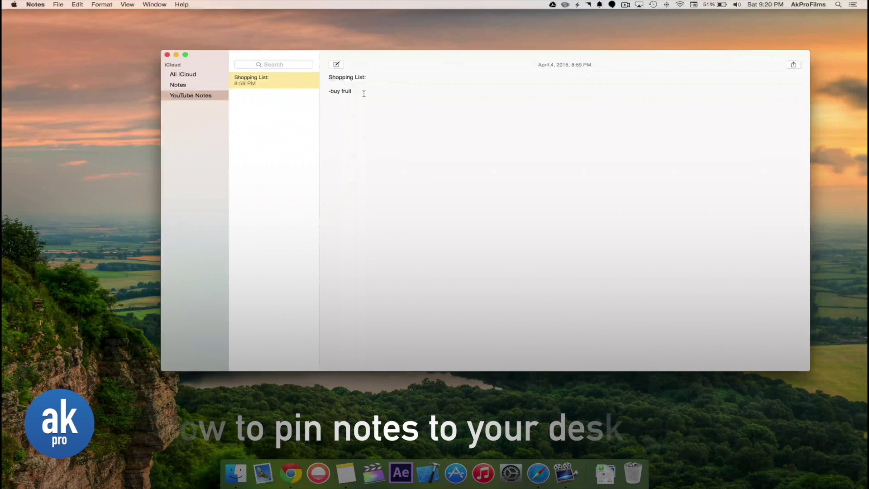
pyautogui.press('Return')
pyautogui.write('-buy juice')
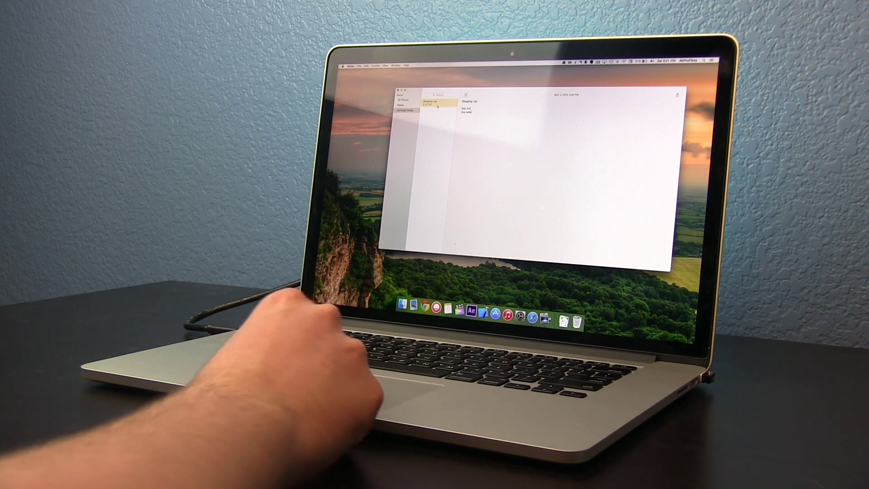
# - Pop the Shopping List note into its own window, then close it and Notes
pyautogui.doubleClick(438, 106)
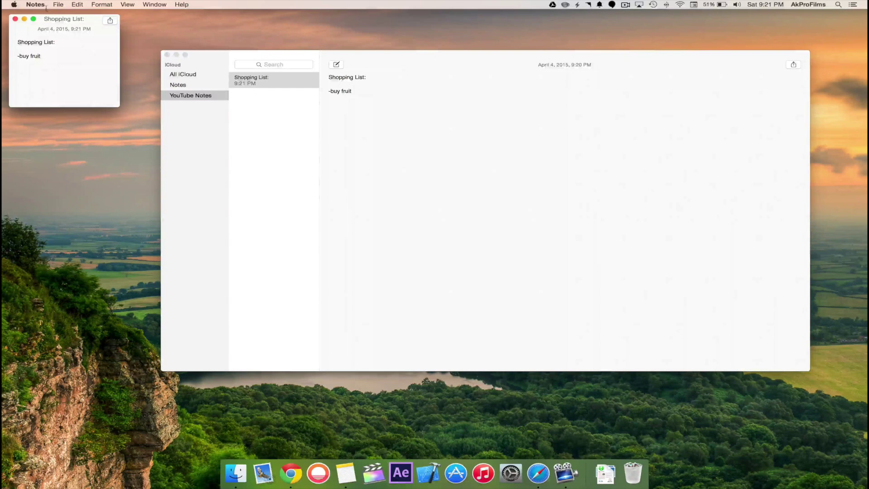
pyautogui.click(15, 20)
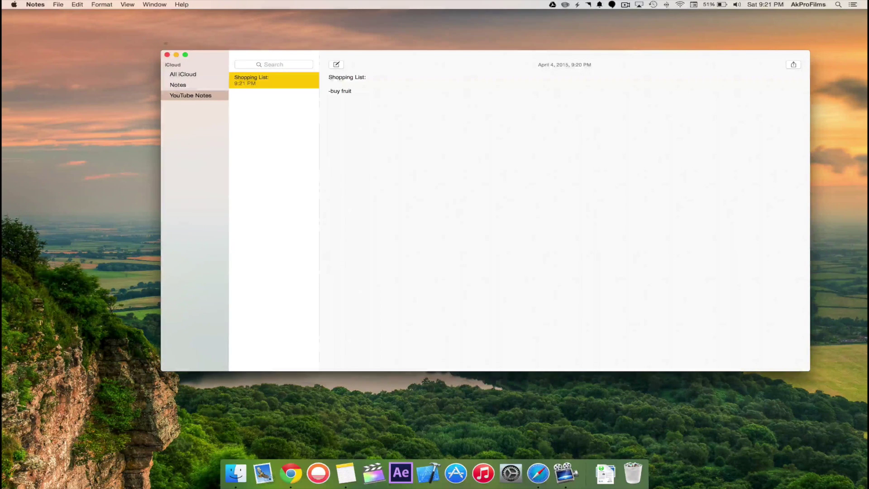
pyautogui.click(167, 55)
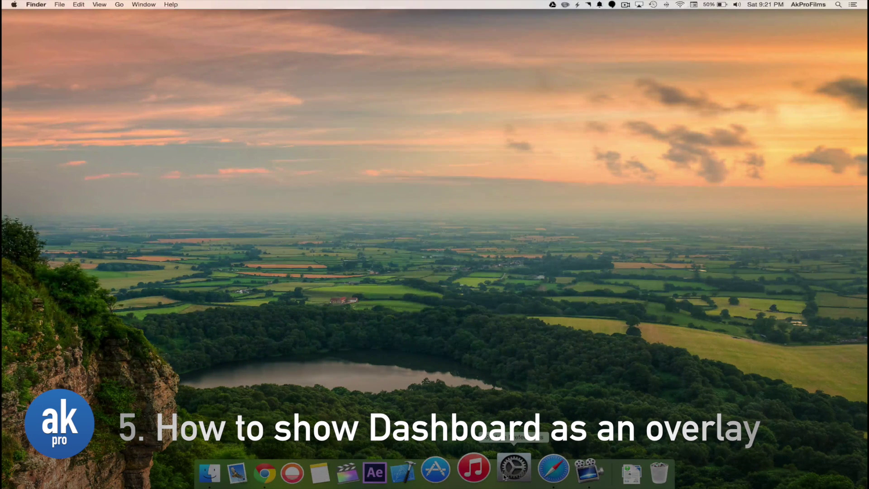
# - Preview Dashboard with F6 from Mission Control preferences, trying it As Space
pyautogui.click(504, 476)
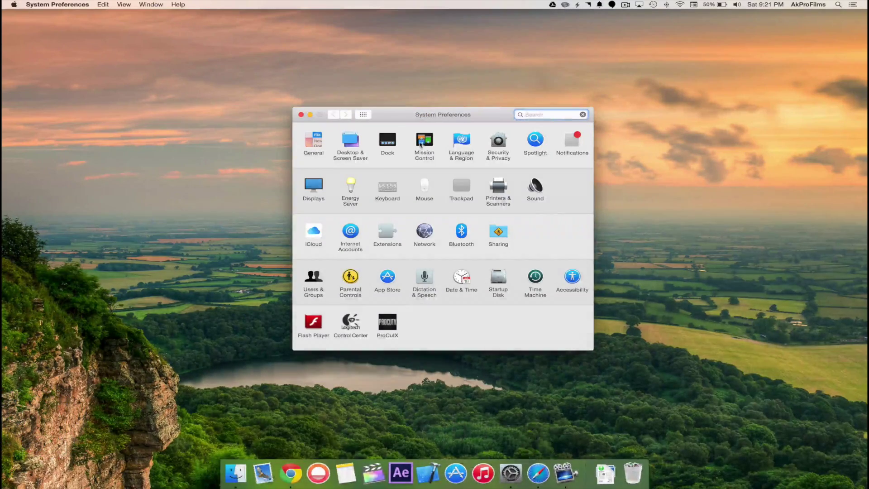
pyautogui.click(424, 140)
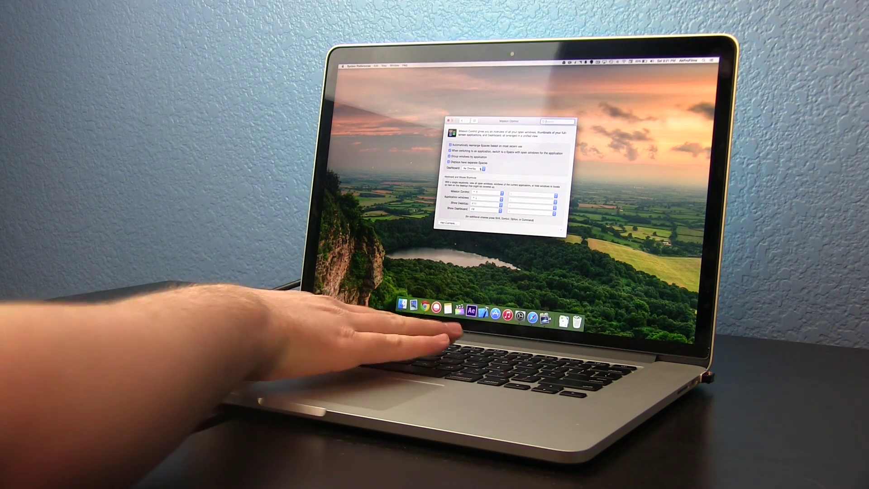
pyautogui.press('F6')
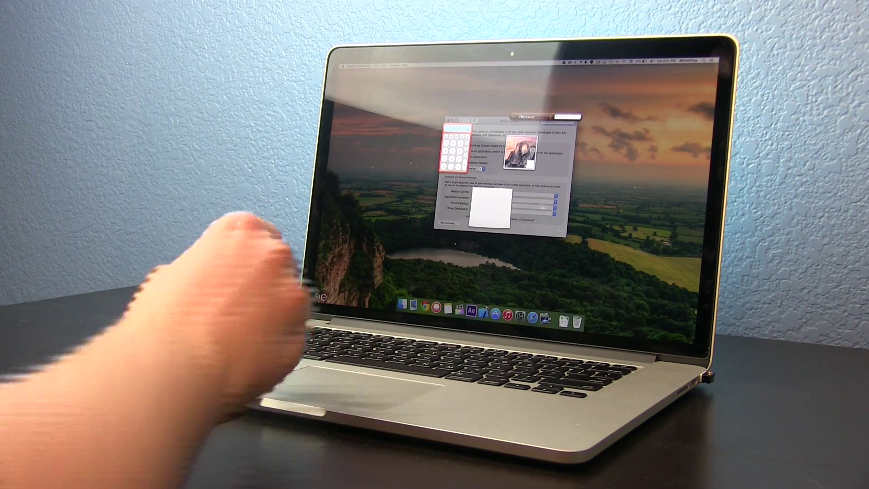
pyautogui.press('F6')
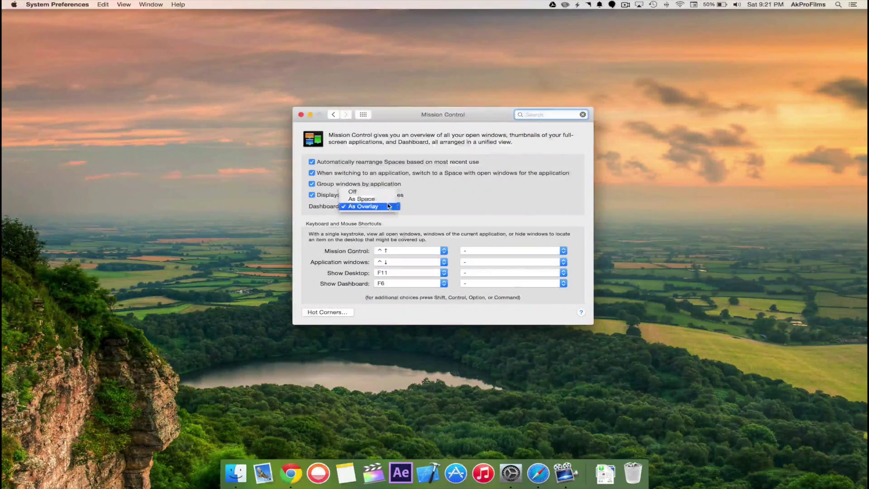
pyautogui.click(386, 204)
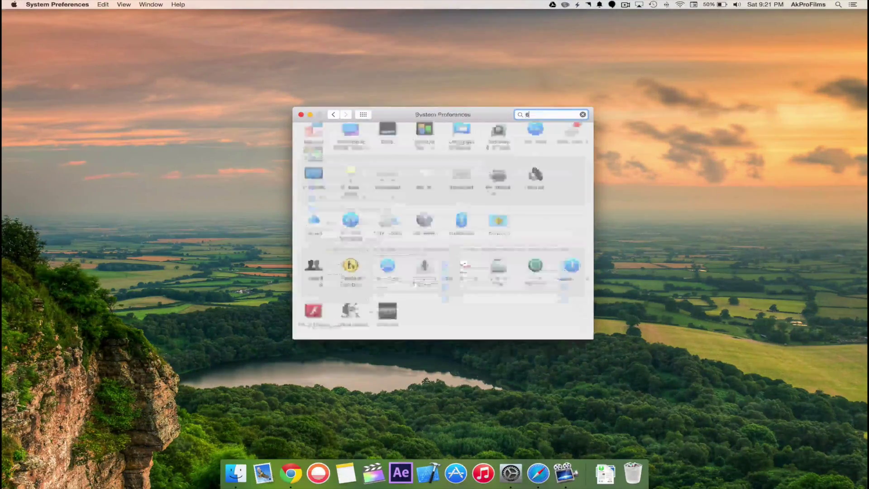
pyautogui.press('F6')
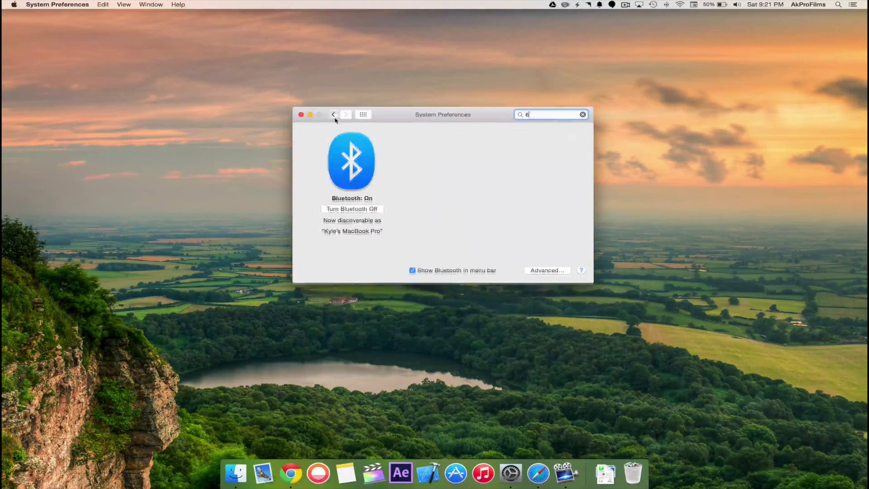
# - Set Dashboard to appear As Overlay and close the Mission Control pane
pyautogui.click(334, 114)
pyautogui.click(583, 114)
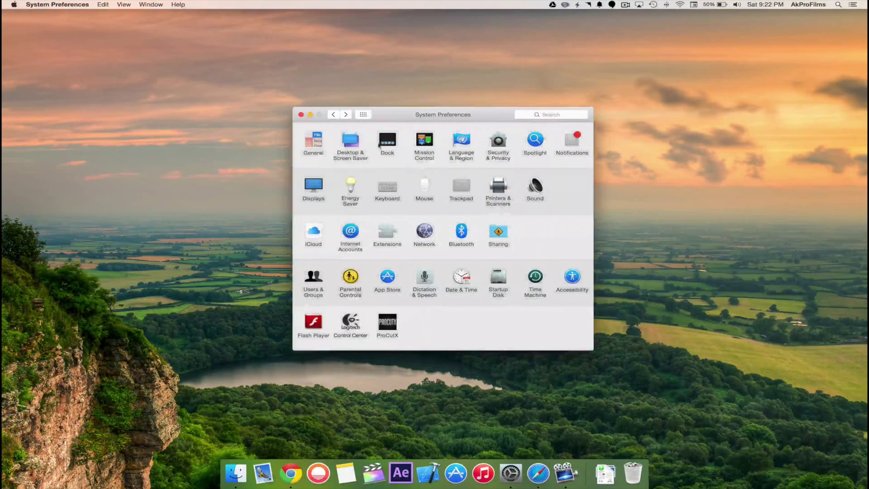
pyautogui.click(427, 144)
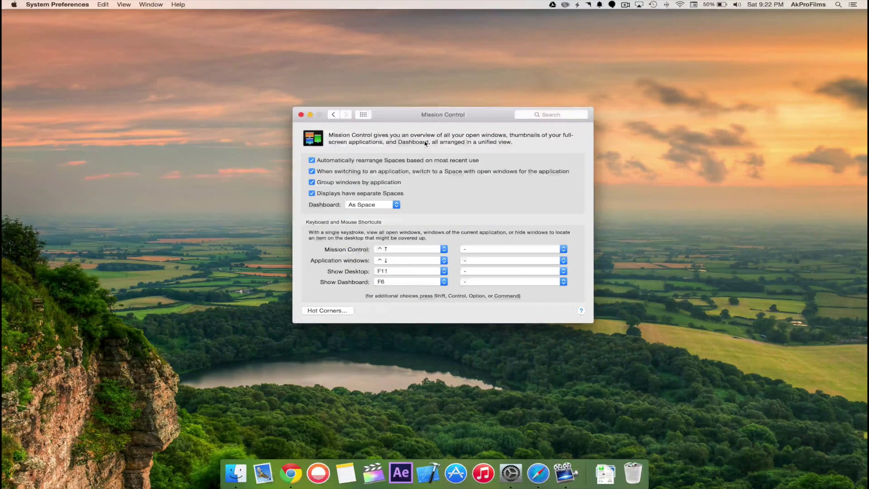
pyautogui.click(397, 204)
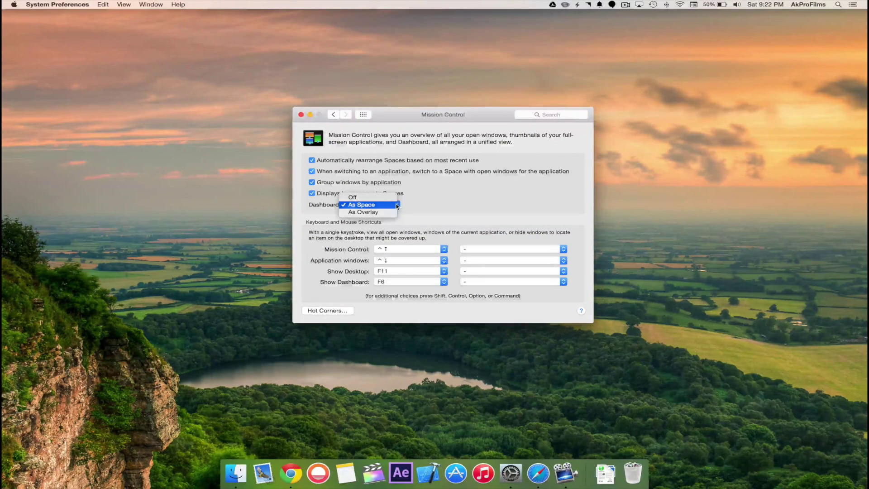
pyautogui.click(454, 199)
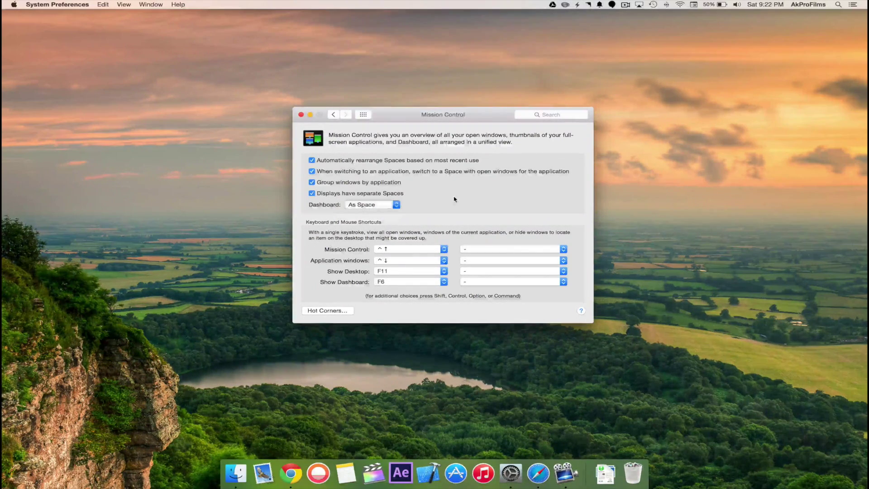
pyautogui.click(382, 209)
pyautogui.click(362, 214)
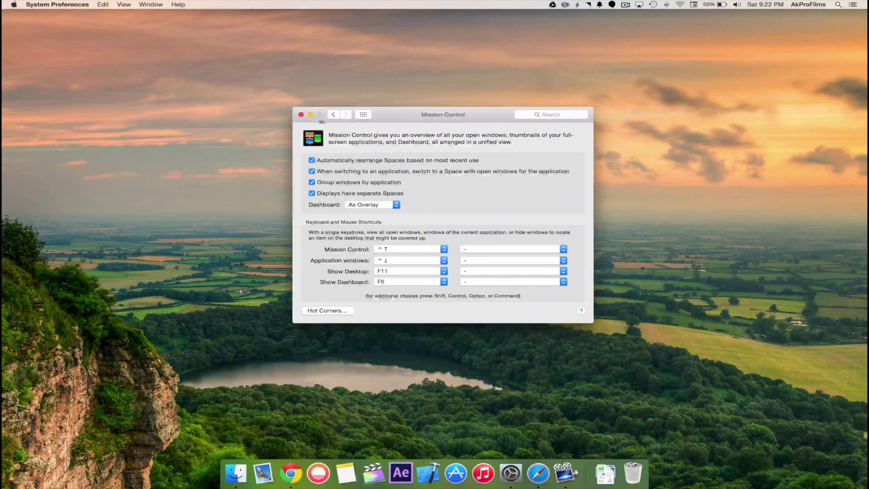
pyautogui.click(301, 115)
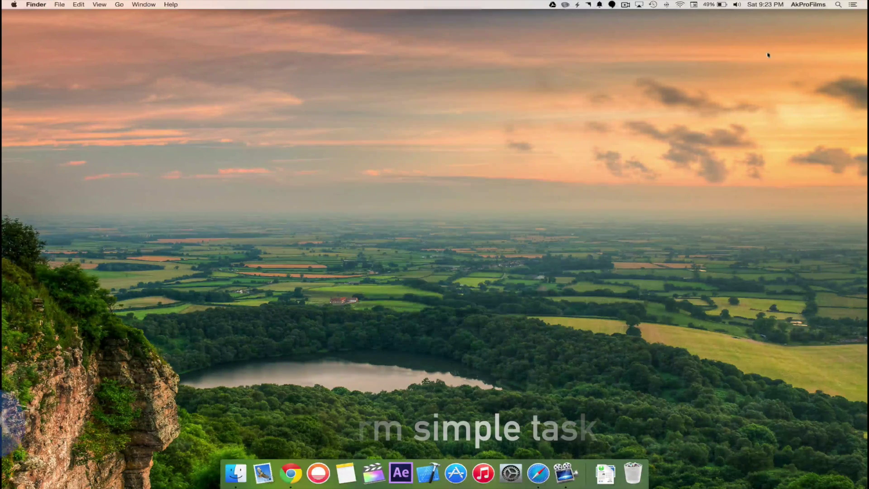
# - Calculate 2+2 with Spotlight search
pyautogui.click(838, 4)
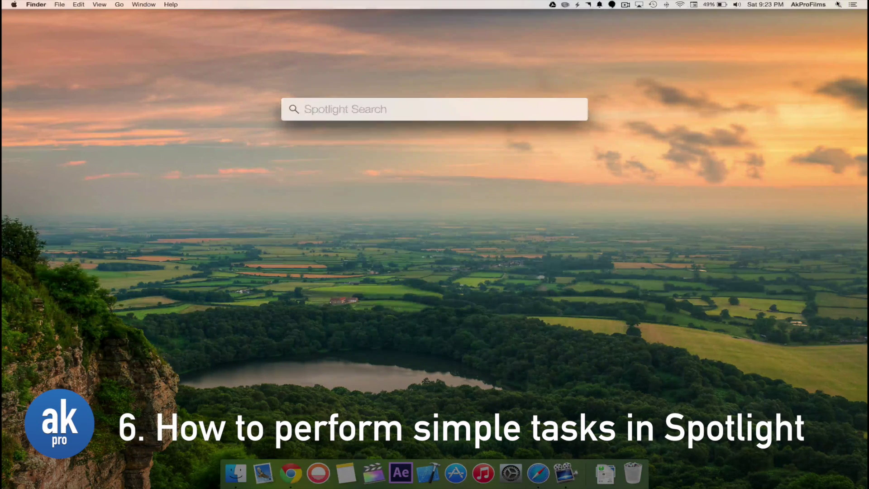
pyautogui.write('2+2')
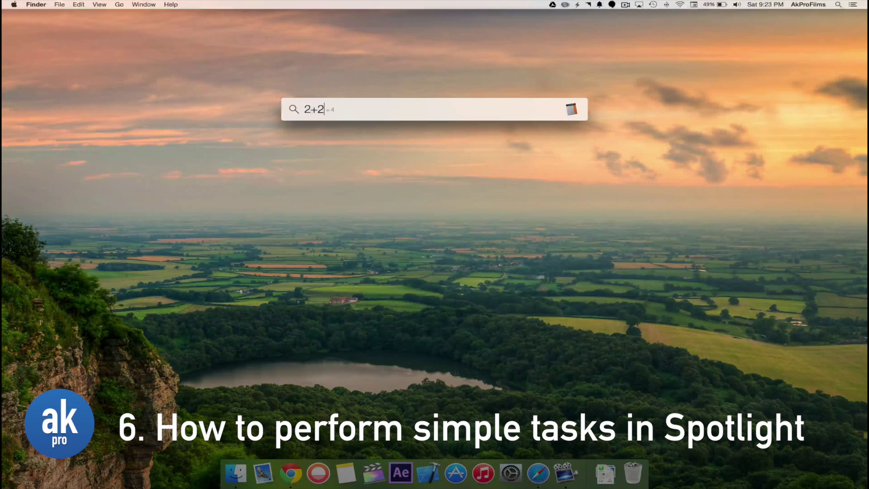
pyautogui.press('Escape')
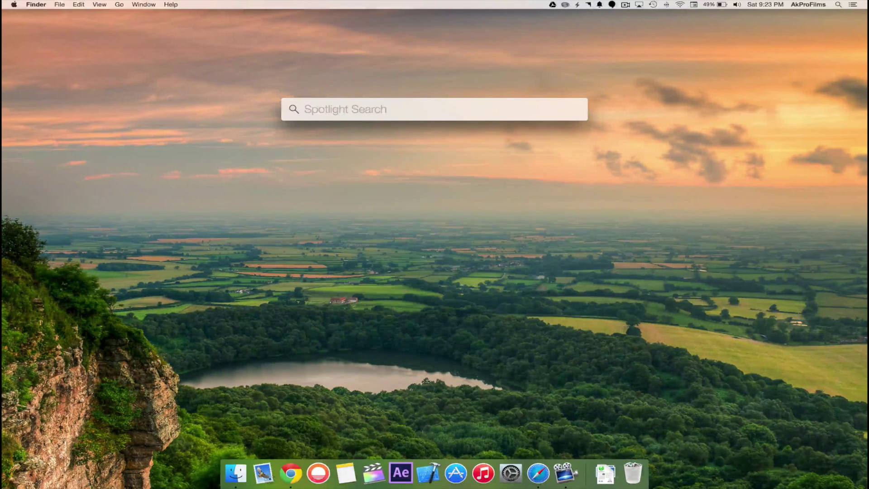
# - Look up 'quadratic equation' in Spotlight, then clear the search and close Spotlight
pyautogui.write('quadrati')
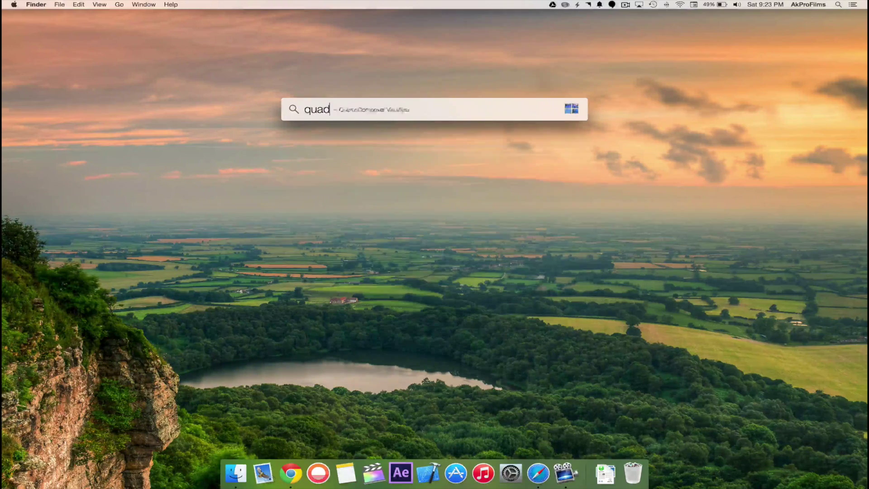
pyautogui.write('c equation')
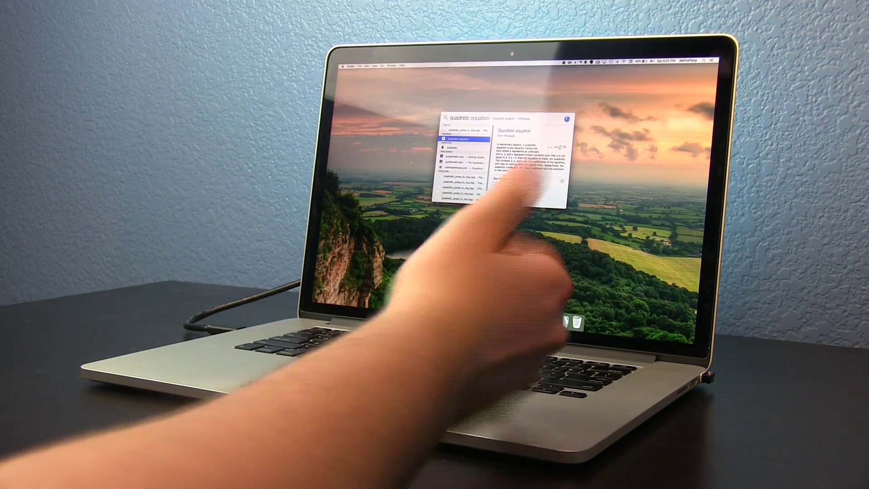
pyautogui.press('BackSpace')
pyautogui.press('BackSpace')
pyautogui.press('BackSpace')
pyautogui.press('BackSpace')
pyautogui.press('BackSpace')
pyautogui.press('BackSpace')
pyautogui.write('rt')
pyautogui.press('BackSpace')
pyautogui.press('BackSpace')
pyautogui.press('BackSpace')
pyautogui.press('BackSpace')
pyautogui.press('BackSpace')
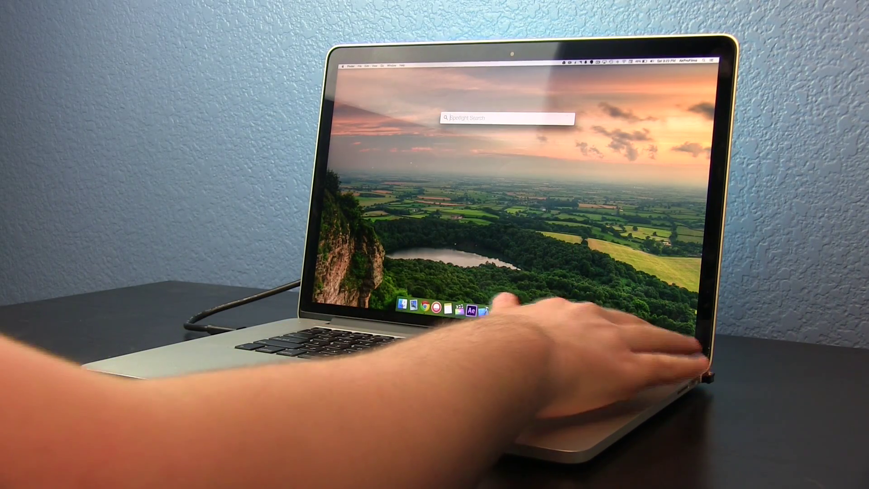
pyautogui.press('Escape')
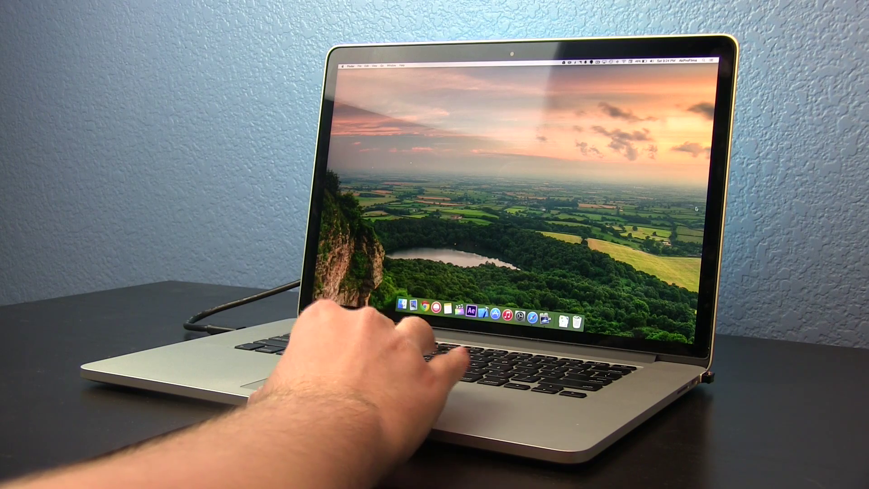
pyautogui.click(519, 310)
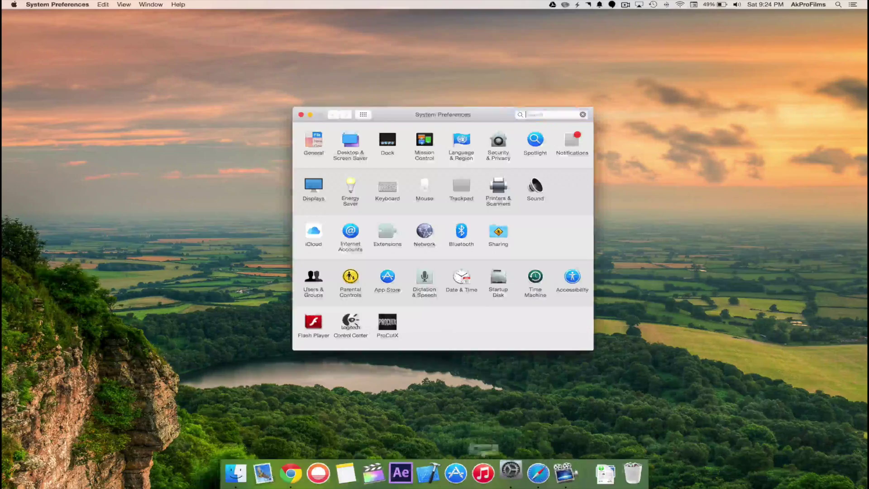
# - Open the Spotlight preferences and scroll through its Search Results categories
pyautogui.click(538, 140)
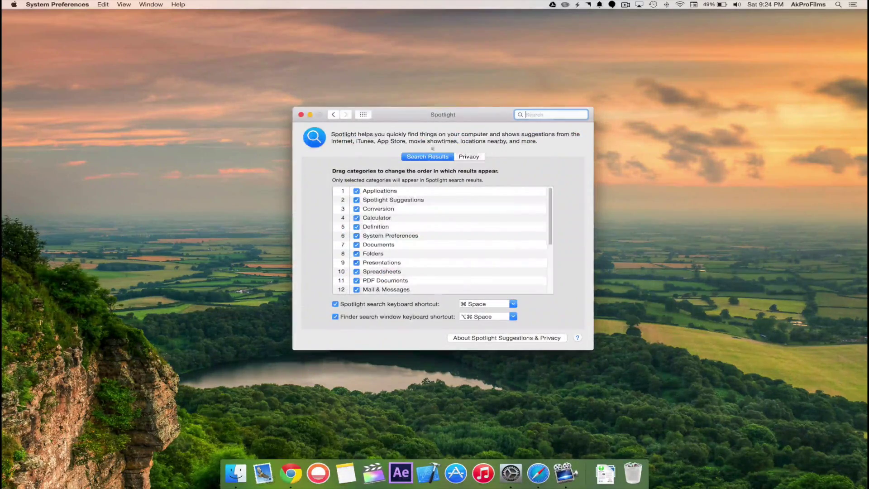
pyautogui.scroll(-5, 372, 226)
pyautogui.scroll(5, 371, 226)
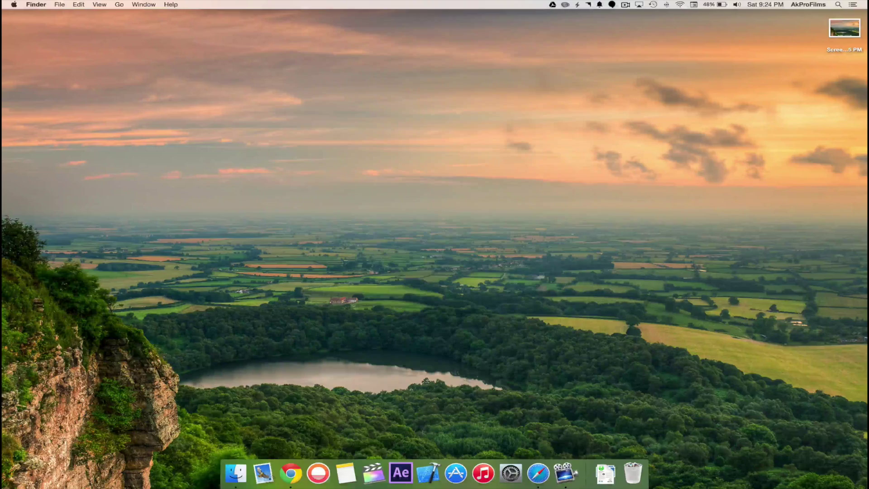
# - Screenshot the Dock area to the desktop and check it in Preview
pyautogui.moveTo(199, 382); pyautogui.dragTo(677, 487)
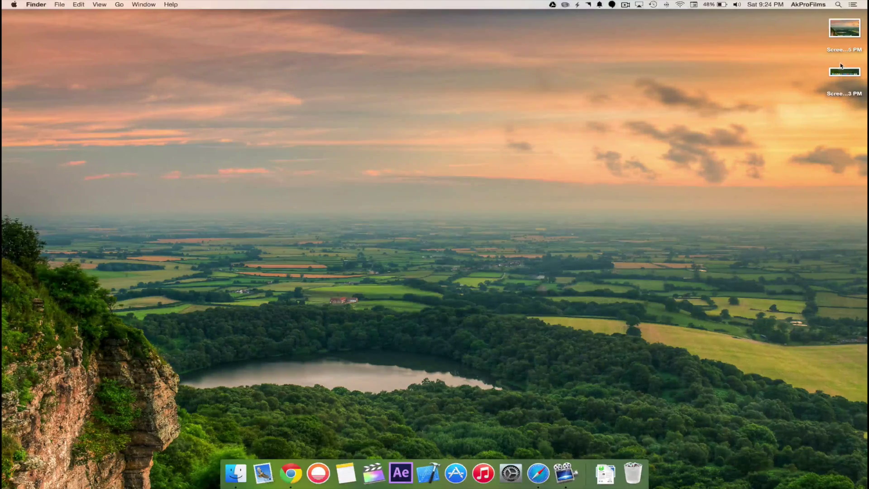
pyautogui.doubleClick(843, 73)
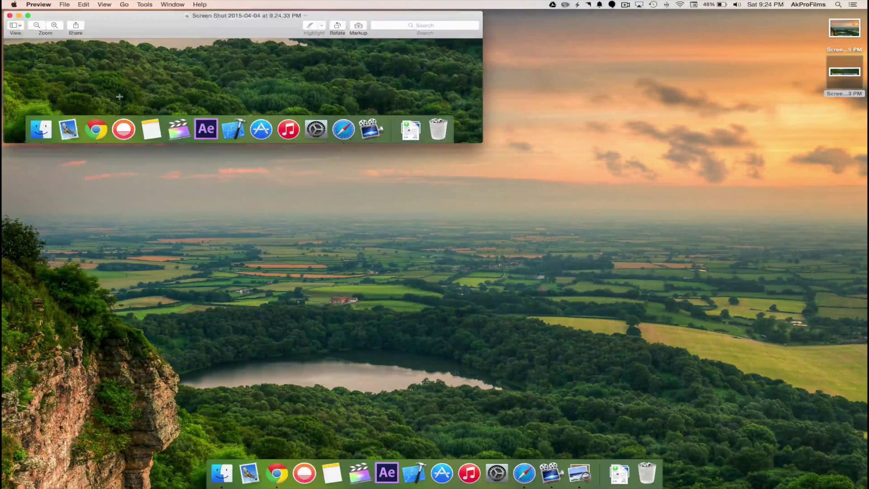
pyautogui.click(9, 16)
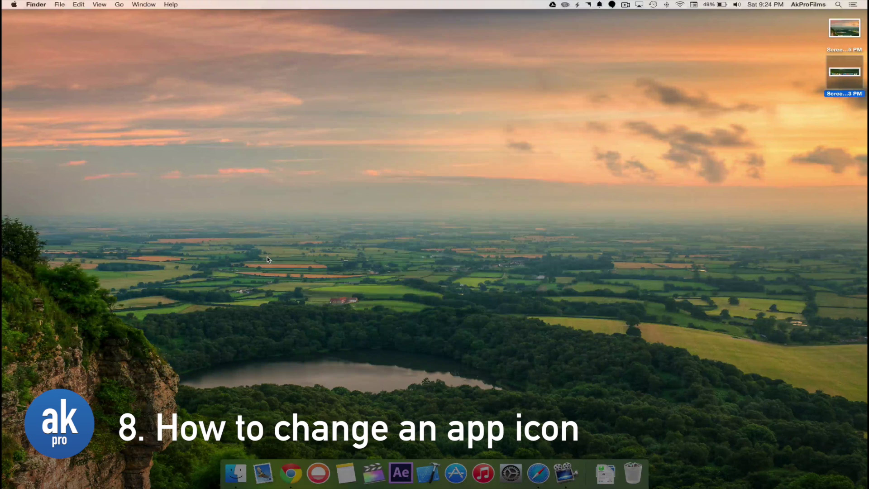
# - Save the App Store icon image from Safari to the desktop and open it in Preview
pyautogui.click(543, 473)
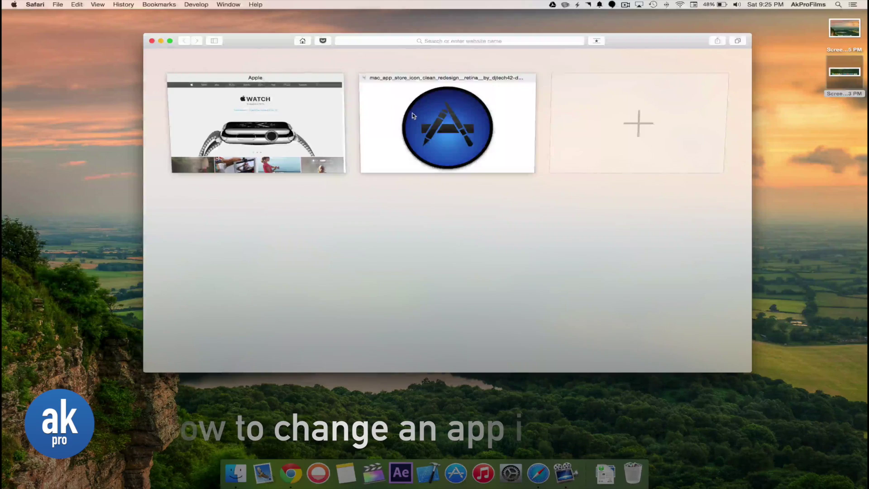
pyautogui.click(412, 116)
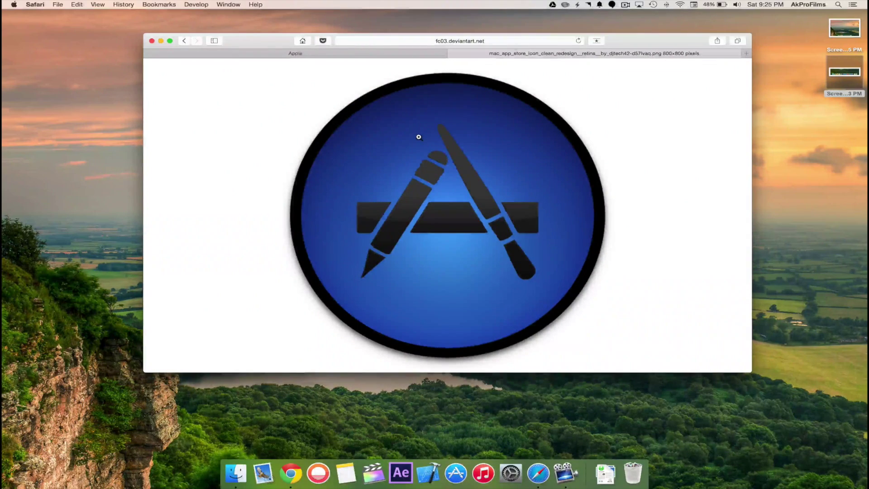
pyautogui.rightClick(434, 166)
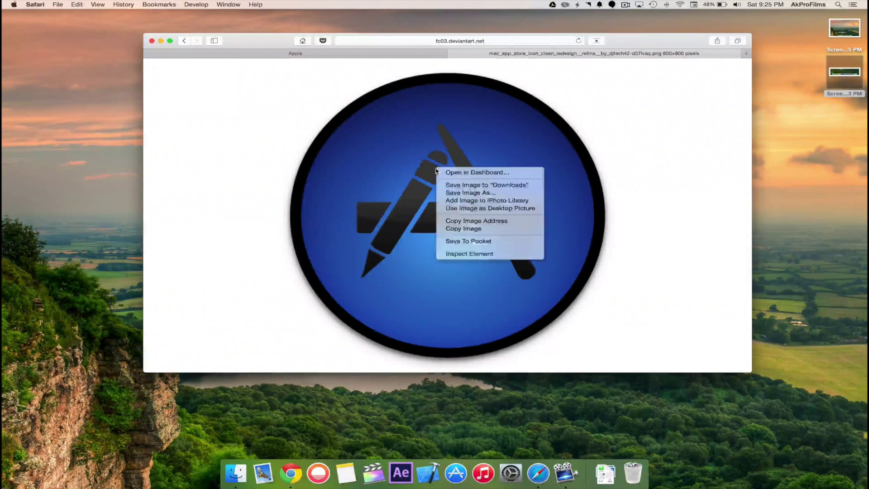
pyautogui.click(457, 193)
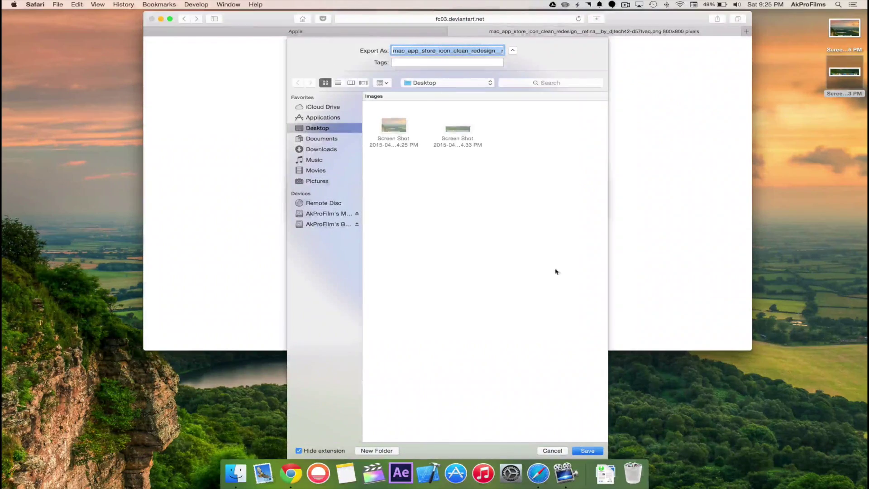
pyautogui.click(587, 450)
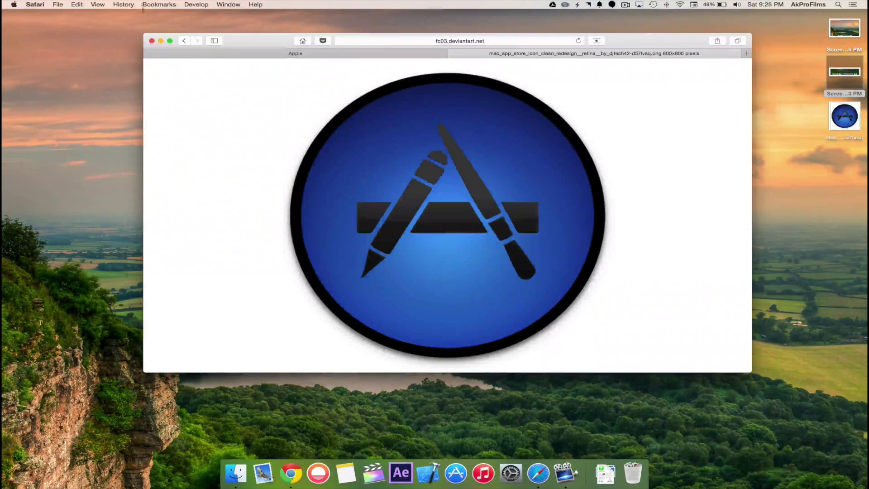
pyautogui.click(161, 40)
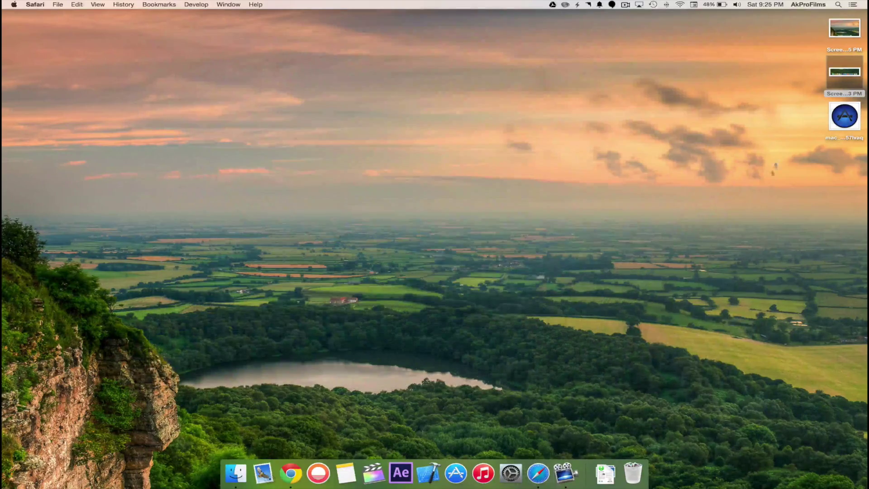
pyautogui.doubleClick(845, 109)
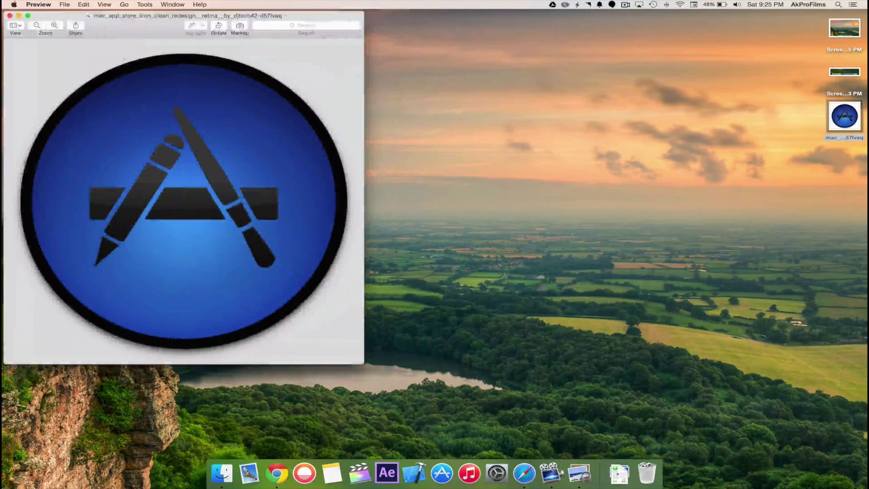
# - Select the whole icon image with Edit > Select All, then close Preview
pyautogui.click(85, 4)
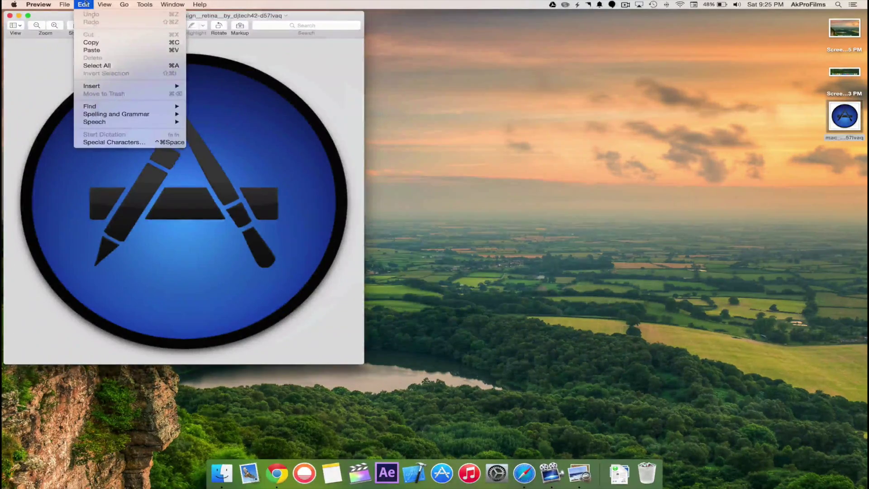
pyautogui.click(108, 68)
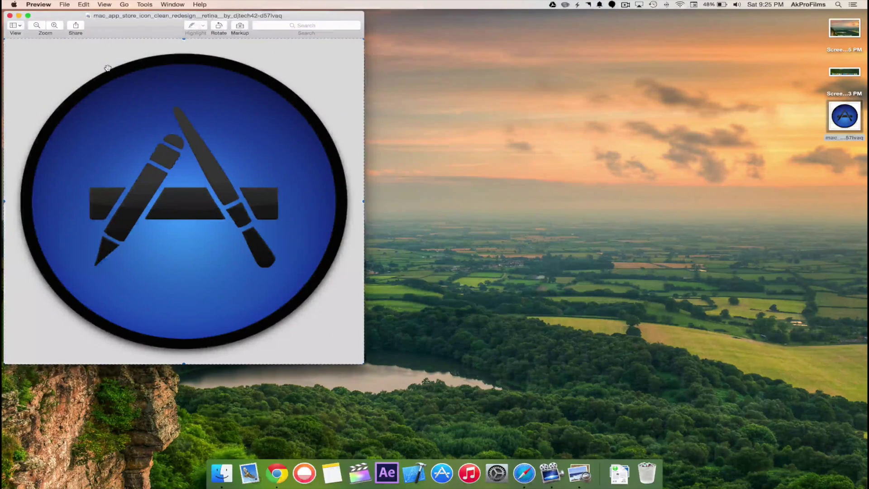
pyautogui.click(9, 17)
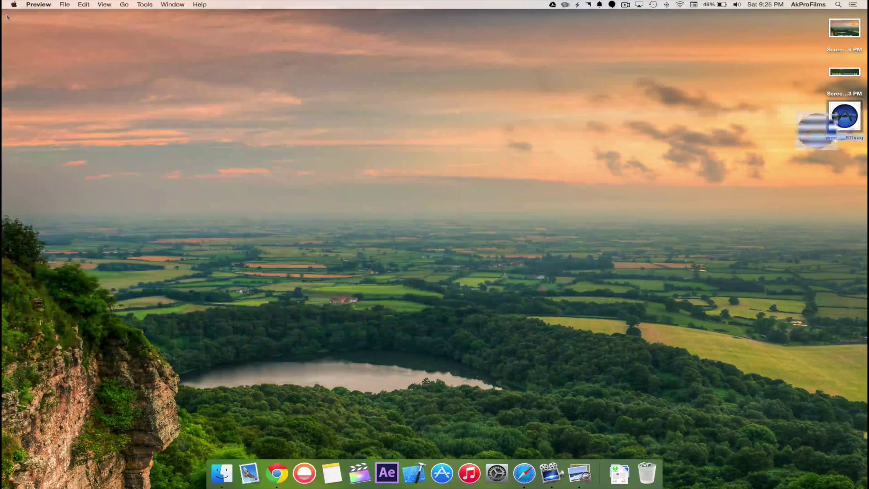
pyautogui.click(228, 457)
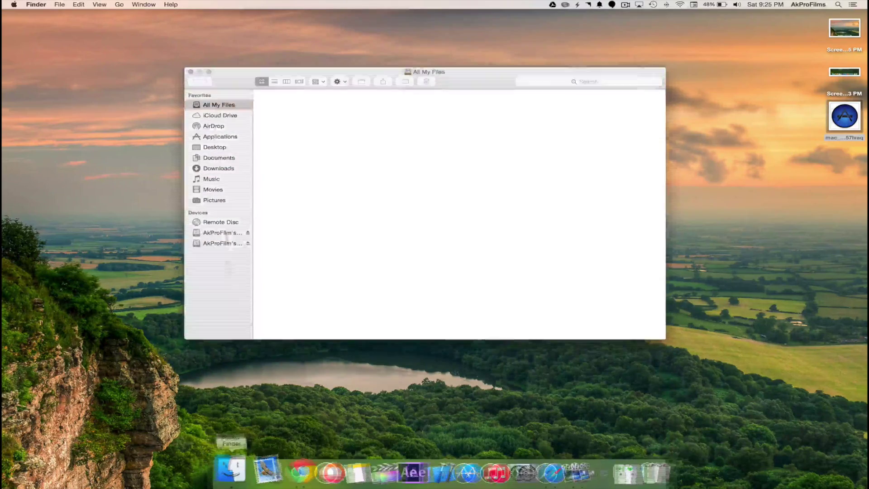
# - Paste the copied icon onto App Store via Get Info, authorize it, and re-add it to the Dock
pyautogui.click(220, 137)
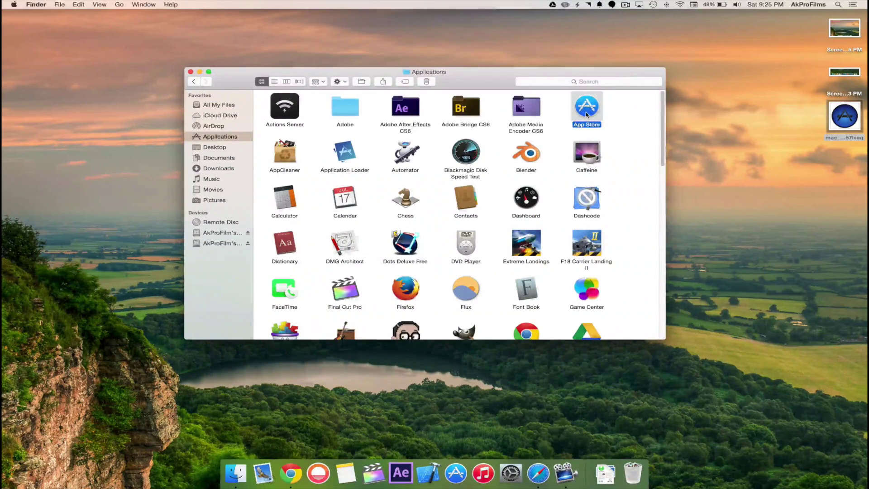
pyautogui.rightClick(587, 113)
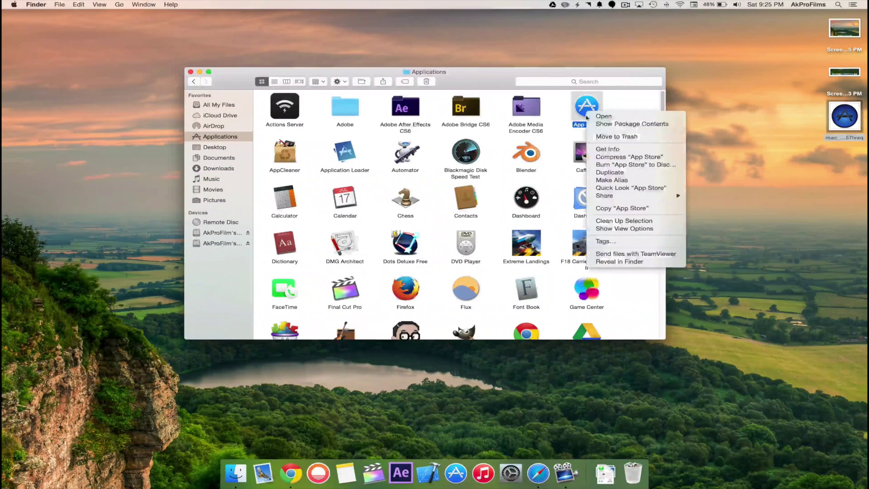
pyautogui.click(631, 149)
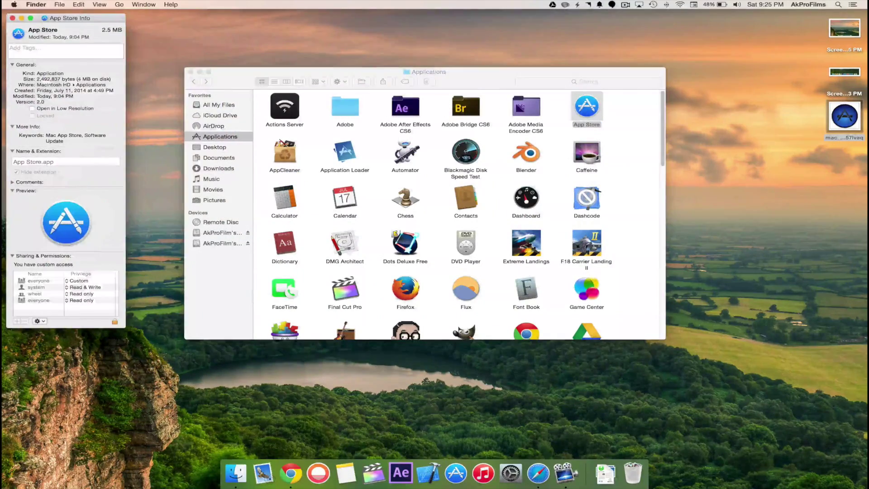
pyautogui.moveTo(34, 28); pyautogui.dragTo(104, 25)
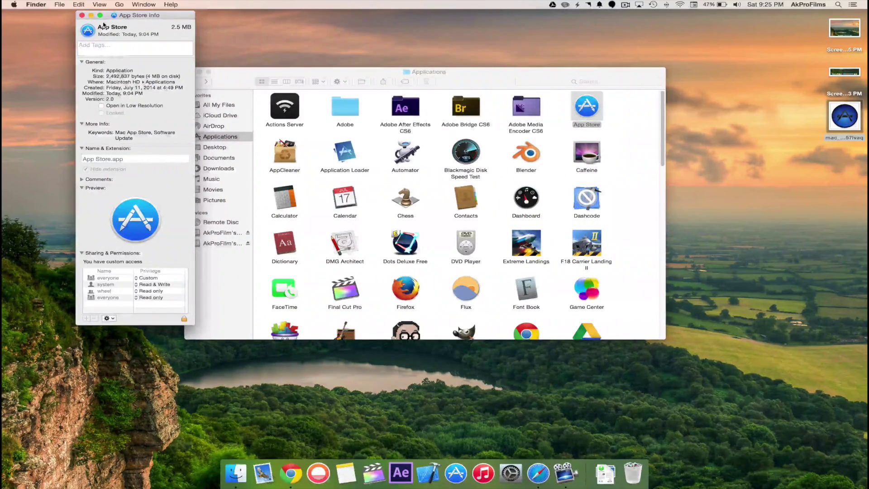
pyautogui.press('super+v')
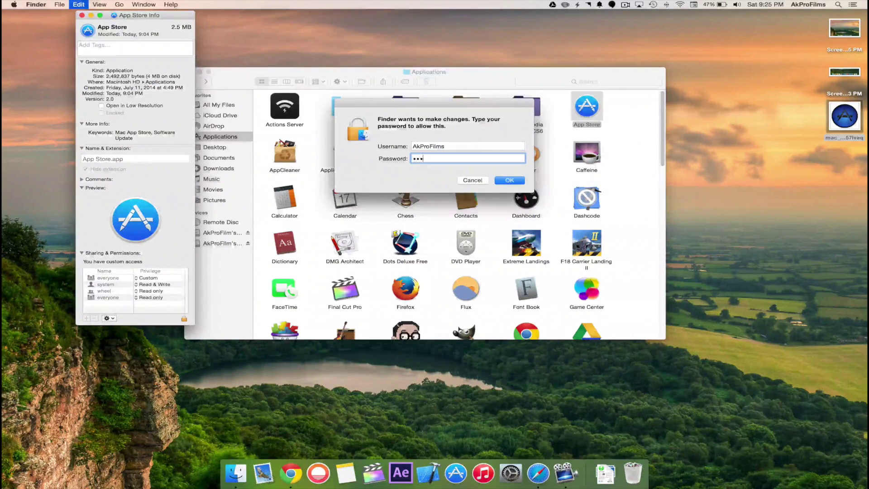
pyautogui.press('Return')
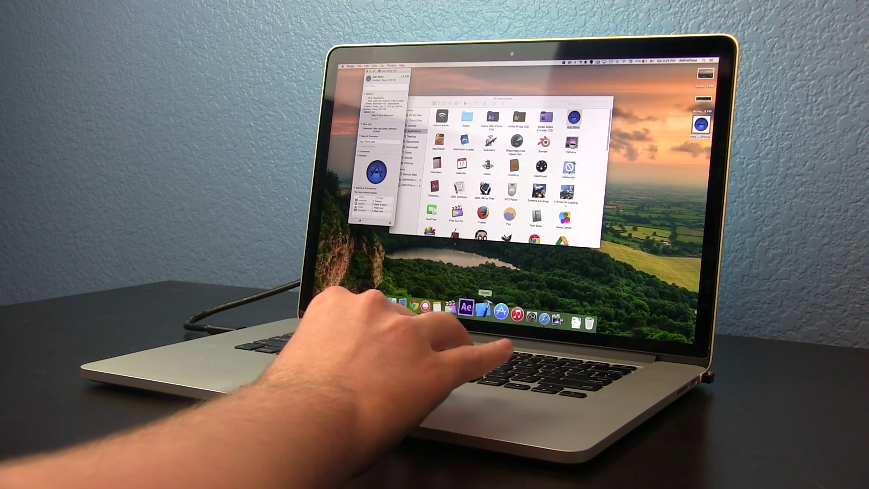
pyautogui.moveTo(507, 315); pyautogui.dragTo(514, 252)
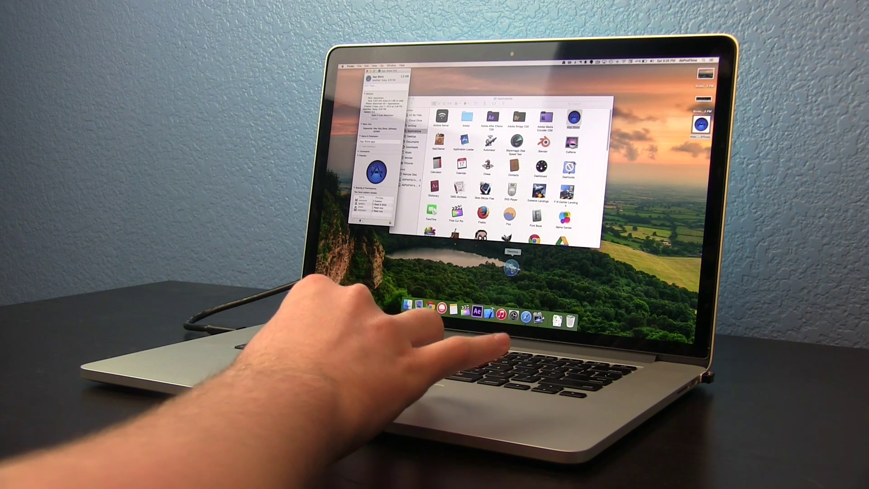
pyautogui.moveTo(573, 118); pyautogui.dragTo(495, 313)
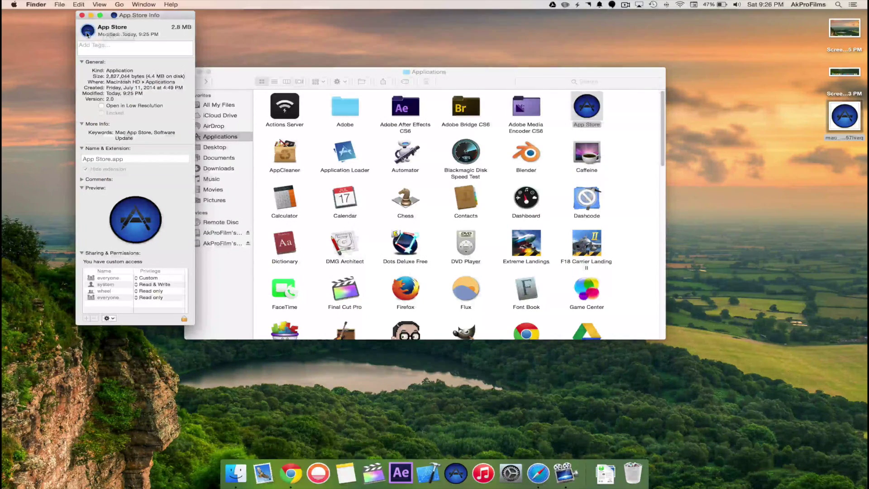
# - Remove the App Store's custom icon in Get Info, authorizing with the account password
pyautogui.press('super+v')
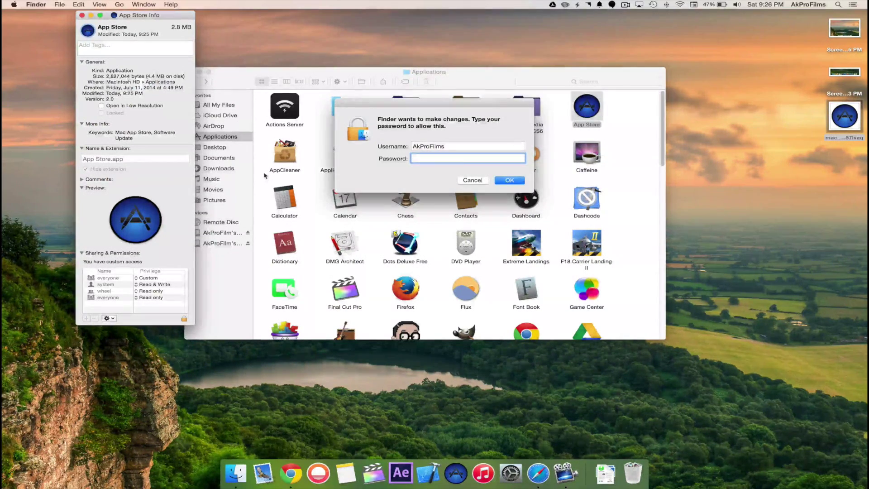
pyautogui.write('••••••••')
pyautogui.press('Return')
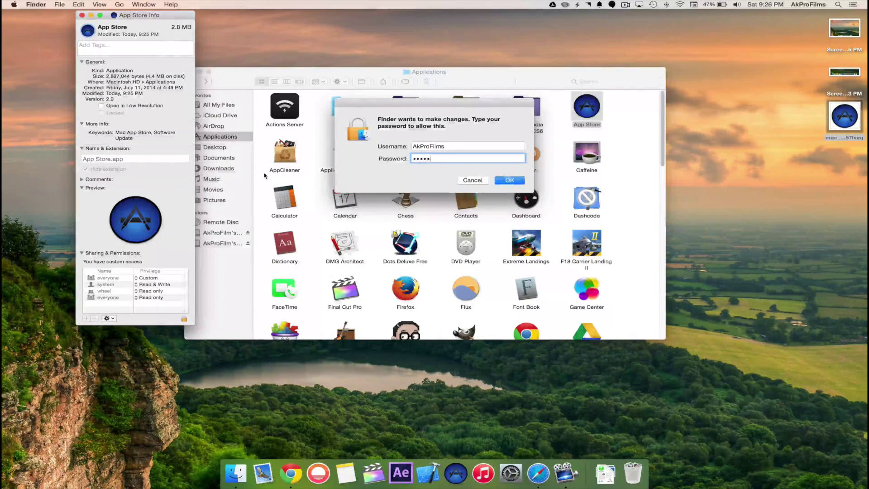
pyautogui.click(82, 16)
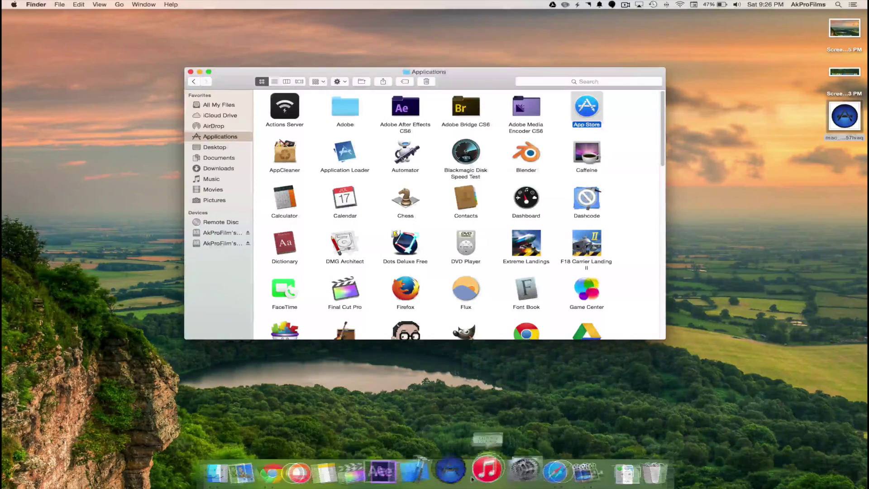
# - Put the App Store back in the Dock and close the Applications window
pyautogui.moveTo(455, 474); pyautogui.dragTo(460, 403)
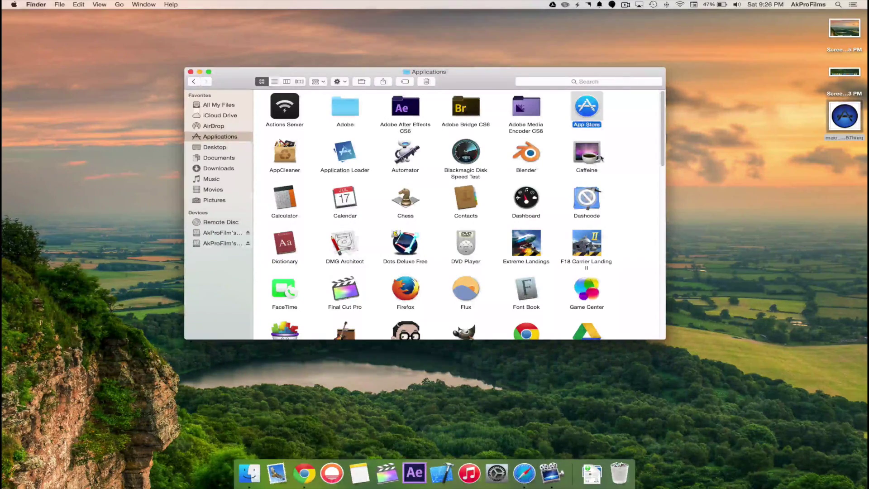
pyautogui.moveTo(591, 106); pyautogui.dragTo(454, 473)
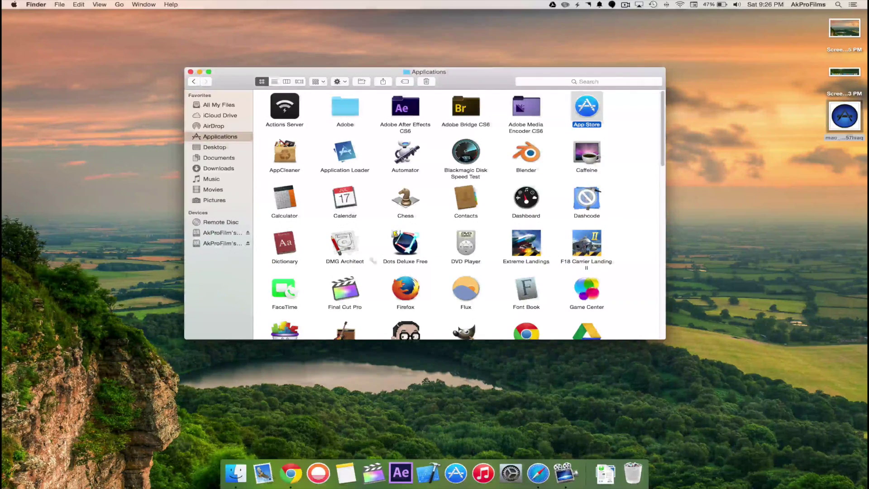
pyautogui.click(191, 72)
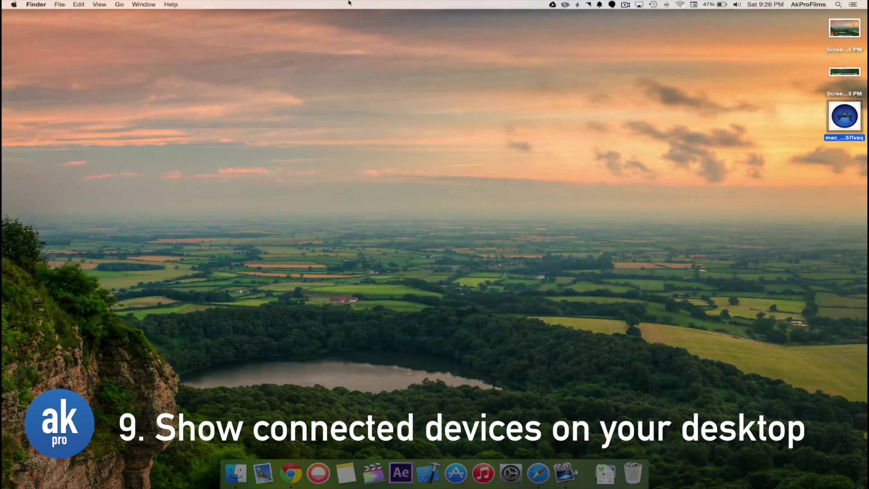
pyautogui.click(36, 5)
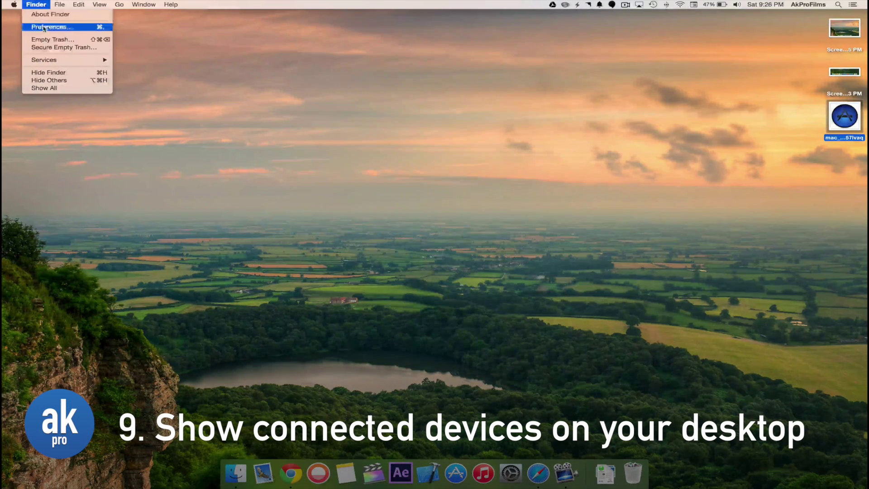
pyautogui.click(41, 23)
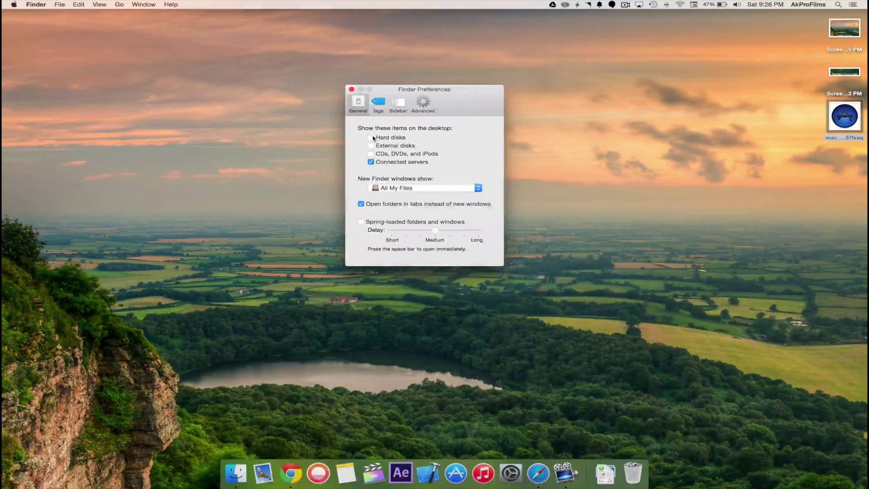
pyautogui.click(371, 137)
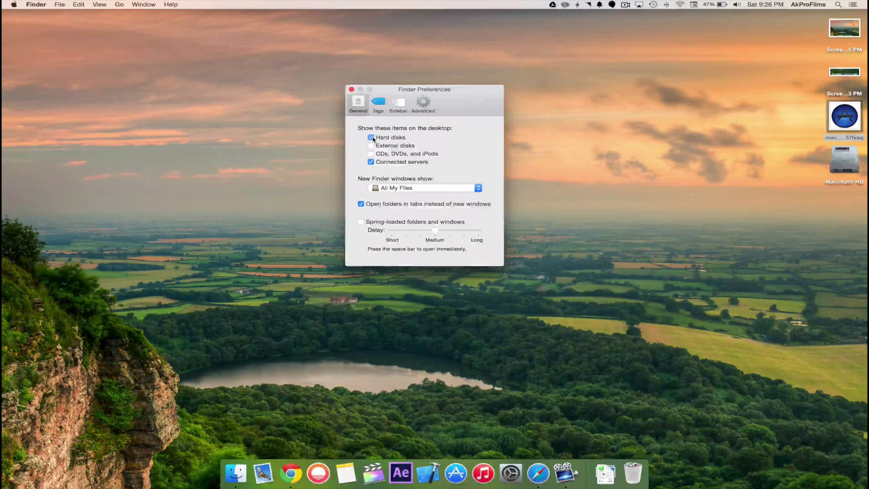
pyautogui.click(371, 138)
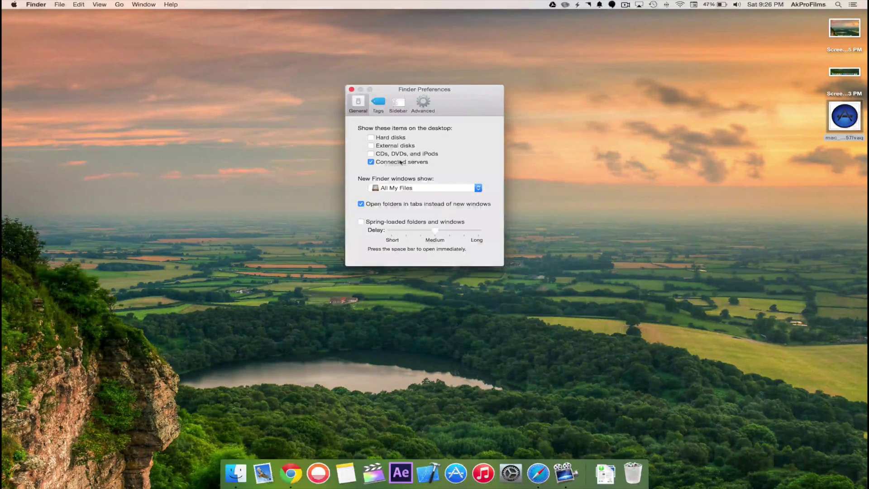
pyautogui.click(379, 137)
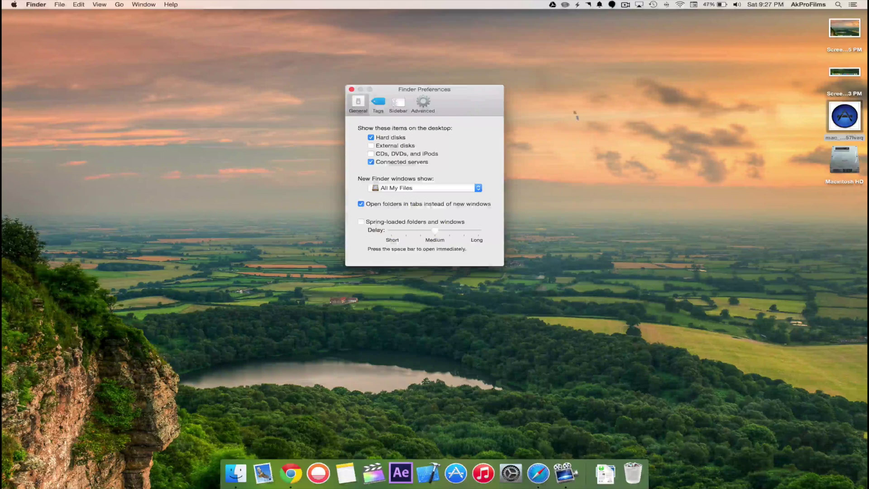
pyautogui.click(382, 140)
pyautogui.click(352, 89)
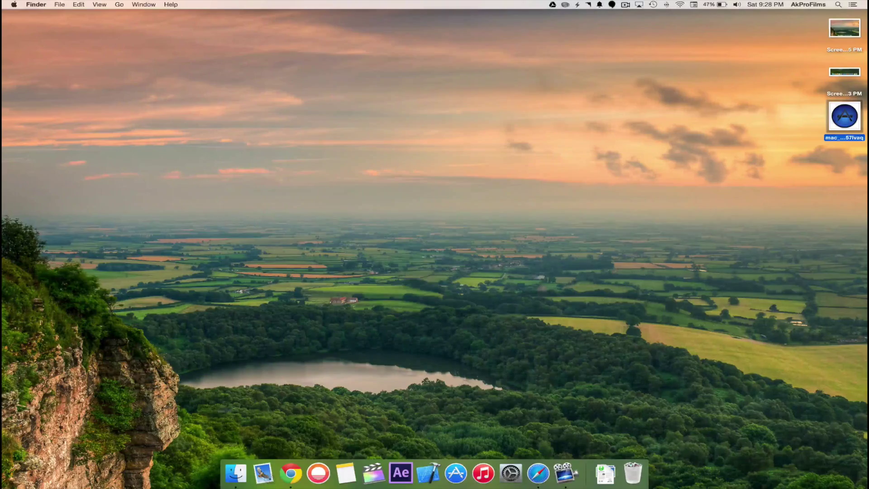
# - Open a new Finder window at All My Files from the Dock's Finder icon
pyautogui.click(235, 472)
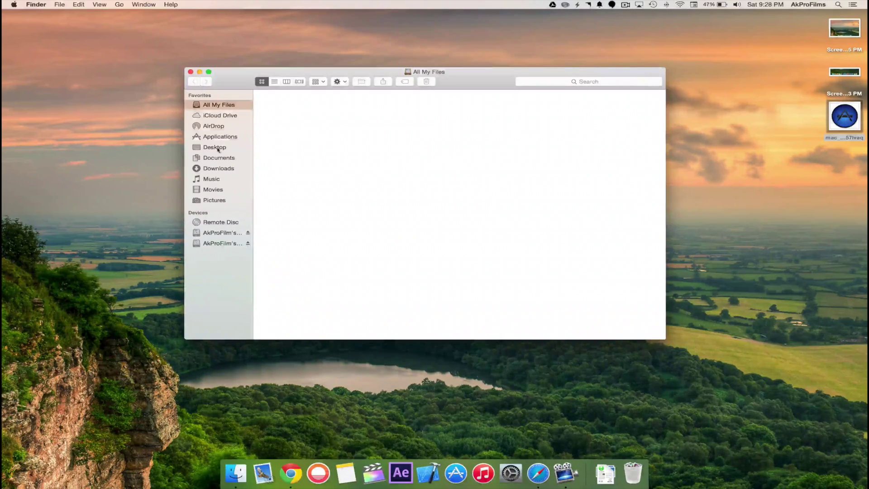
# - Show AirDrop in Finder, then check Downloads for the received IMG_6553 photo
pyautogui.click(212, 127)
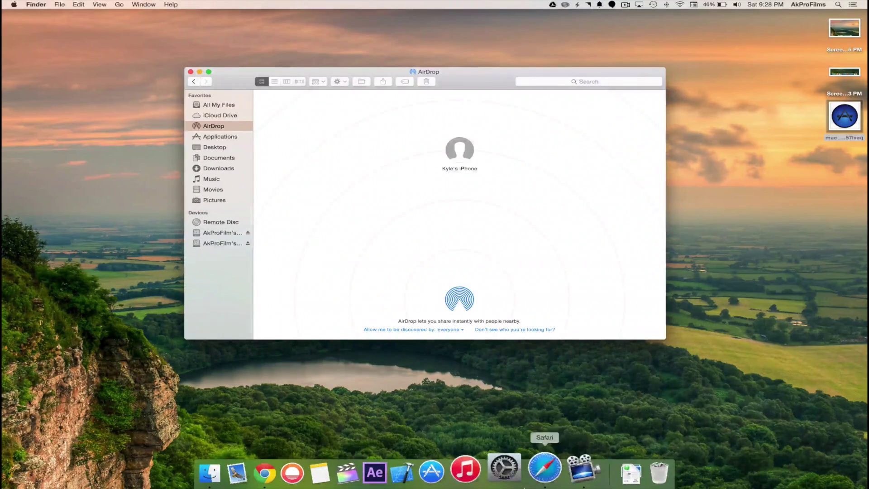
pyautogui.click(605, 473)
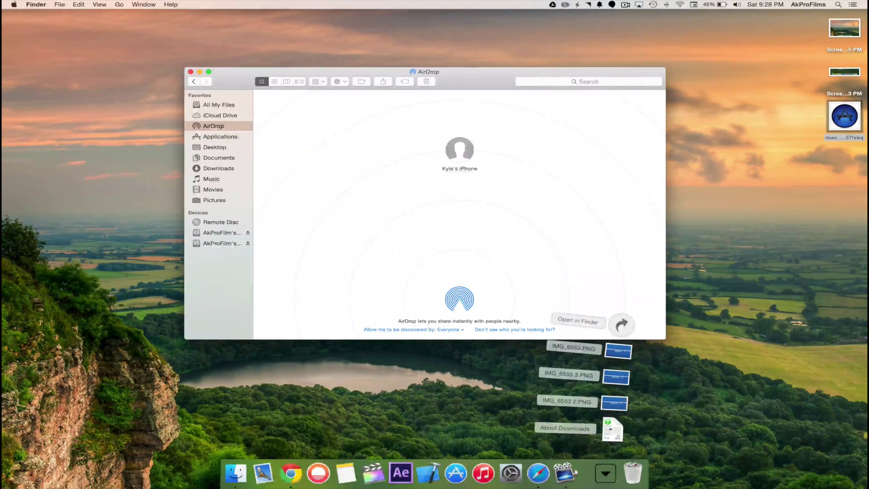
pyautogui.click(332, 212)
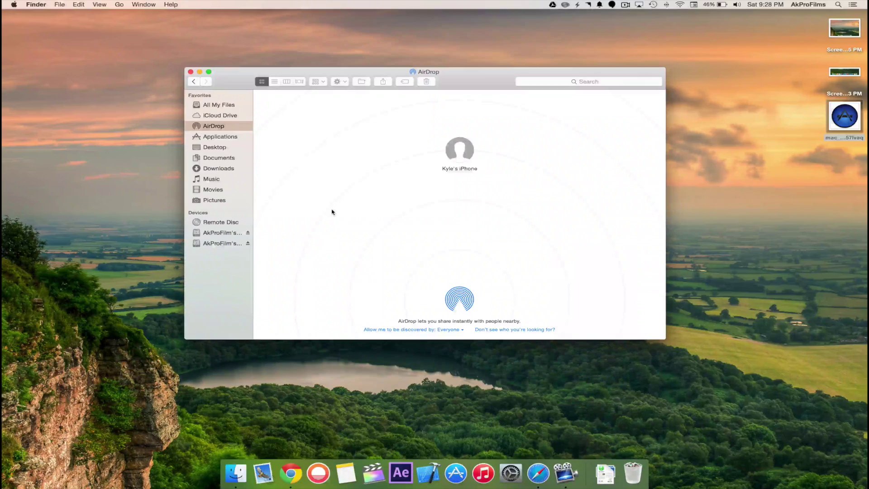